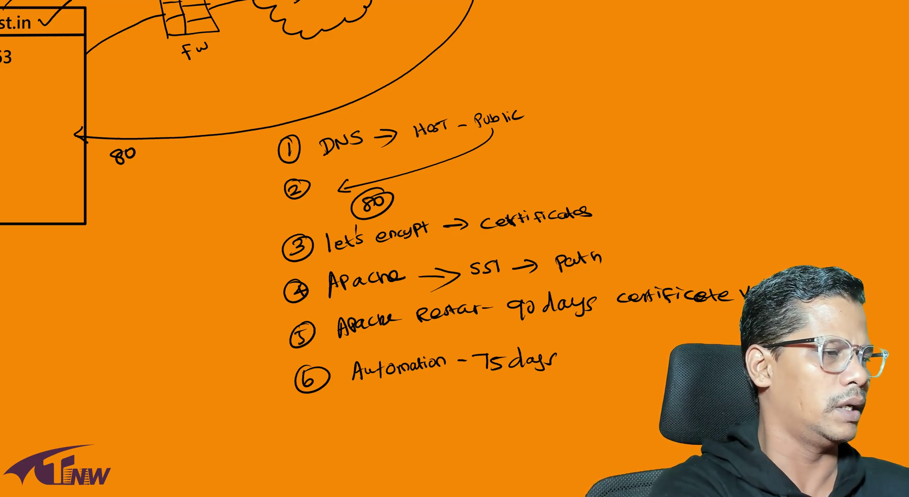
Step: Circle the DNS step of the whiteboard plan with pen strokes
{"action": "left_click_drag", "start_coordinate": [377, 135], "coordinate": [387, 164]}
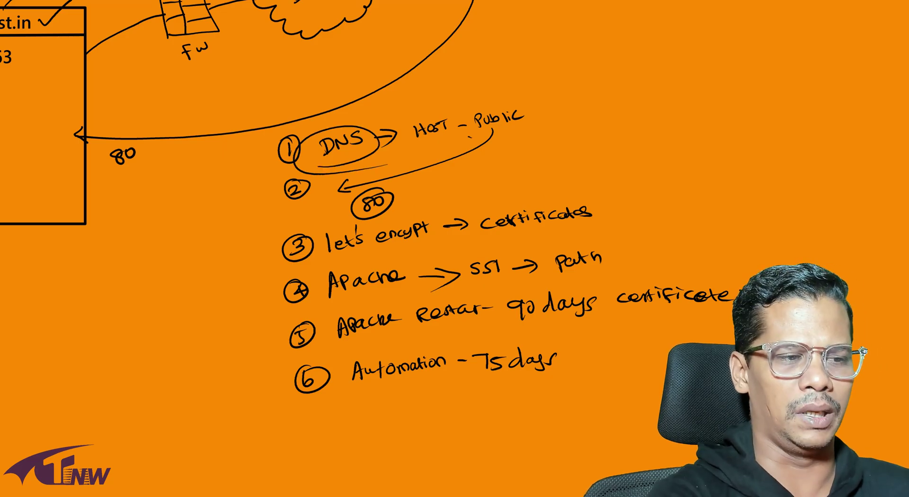
{"action": "mouse_move", "coordinate": [466, 124]}
{"action": "left_mouse_down"}
{"action": "mouse_move", "coordinate": [530, 111]}
{"action": "mouse_move", "coordinate": [518, 155]}
{"action": "left_mouse_up"}
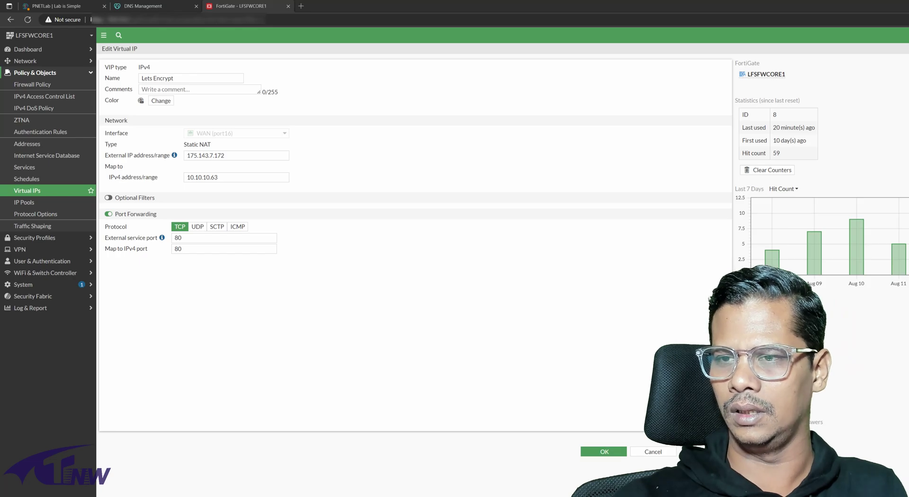
{"action": "double_click", "coordinate": [205, 155]}
{"action": "key", "text": "ctrl+c"}
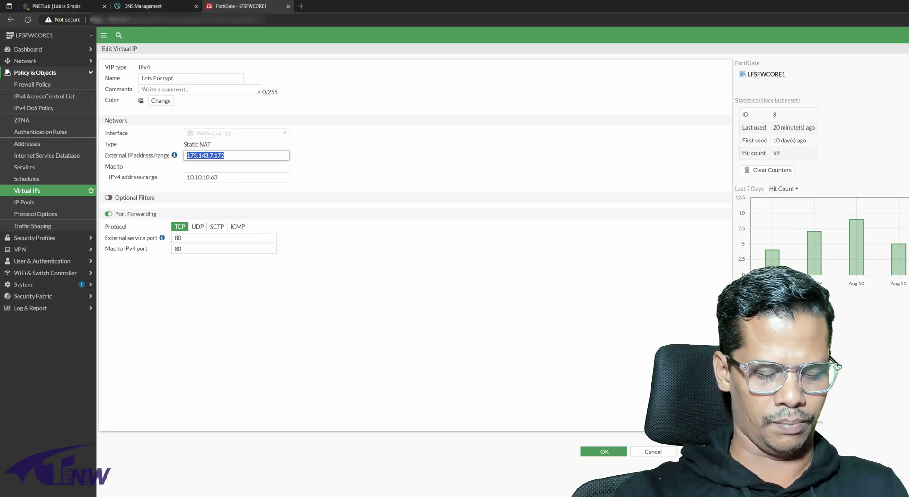
{"action": "left_click", "coordinate": [604, 452]}
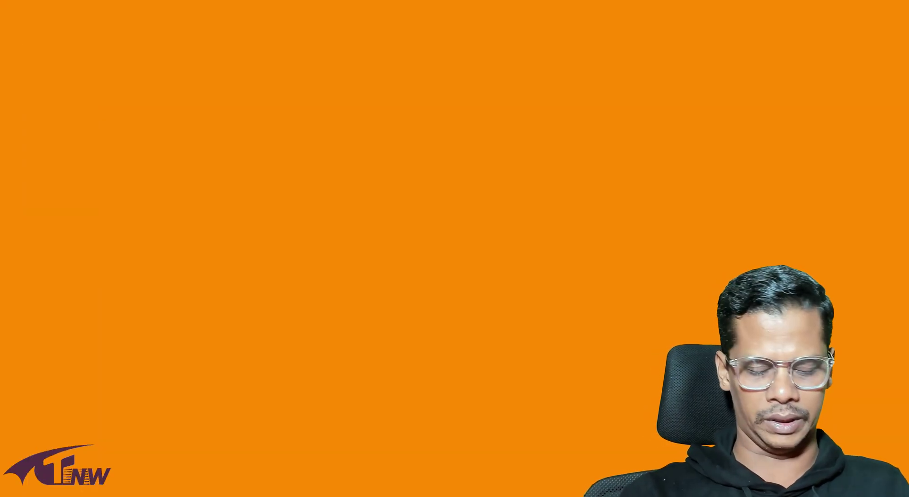
Step: Try 'telnet 175.143.7.172 80' from the Run box; it fails because telnet is missing
{"action": "key", "text": "super+r"}
{"action": "type", "text": "telnet"}
{"action": "type", "text": "172.143.7.172"}
{"action": "type", "text": "80"}
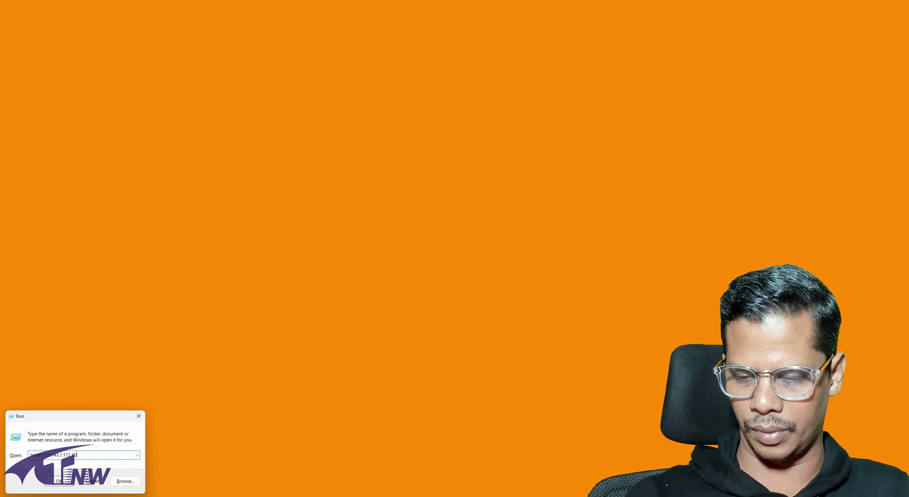
{"action": "key", "text": "Return"}
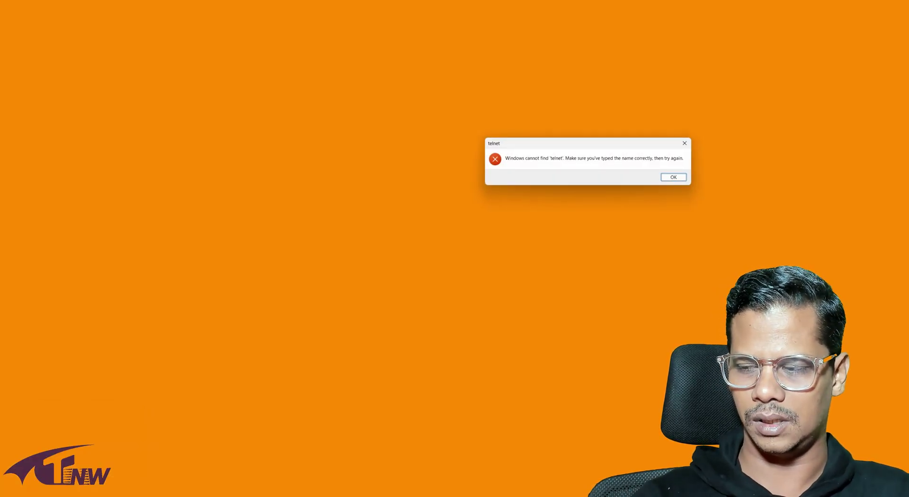
{"action": "key", "text": "Return"}
Step: Enable the Telnet Client Windows feature, rerun the port 80 test, then close the session
{"action": "key", "text": "super"}
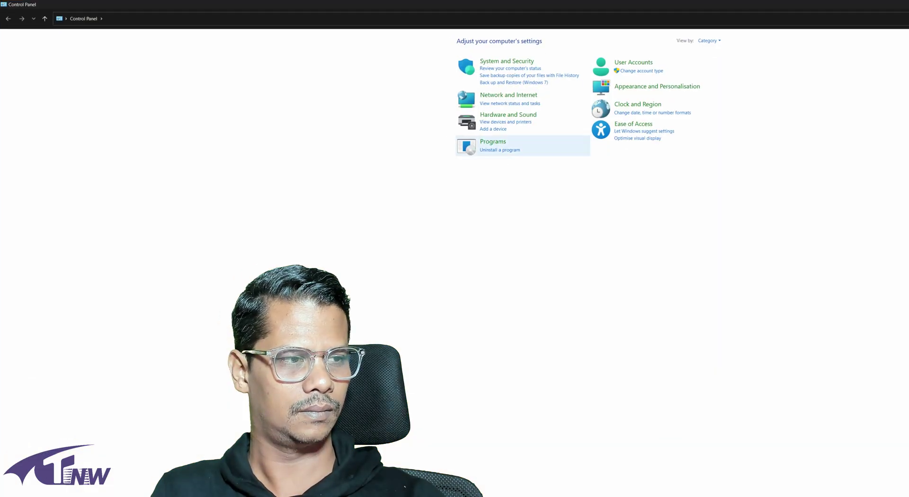
{"action": "left_click", "coordinate": [492, 142]}
{"action": "left_click", "coordinate": [187, 48]}
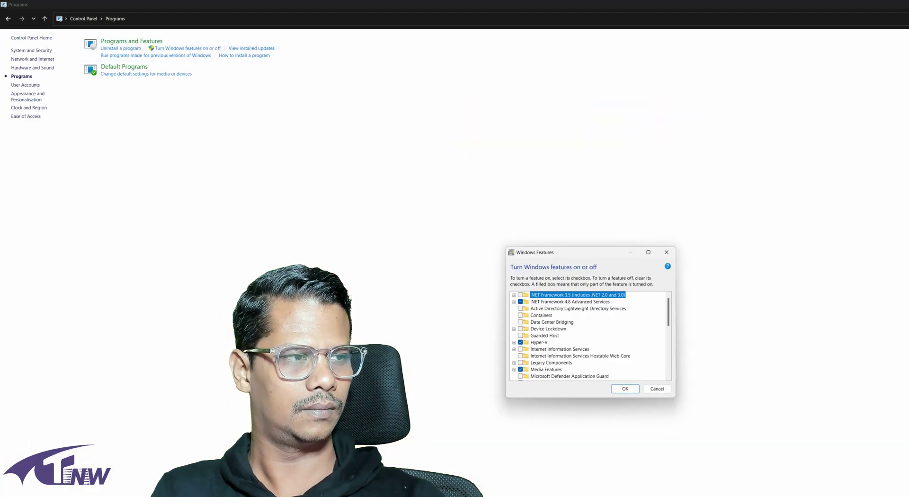
{"action": "scroll", "coordinate": [586, 341], "scroll_direction": "down", "scroll_amount": 5}
{"action": "left_click", "coordinate": [520, 367]}
{"action": "left_click", "coordinate": [625, 389]}
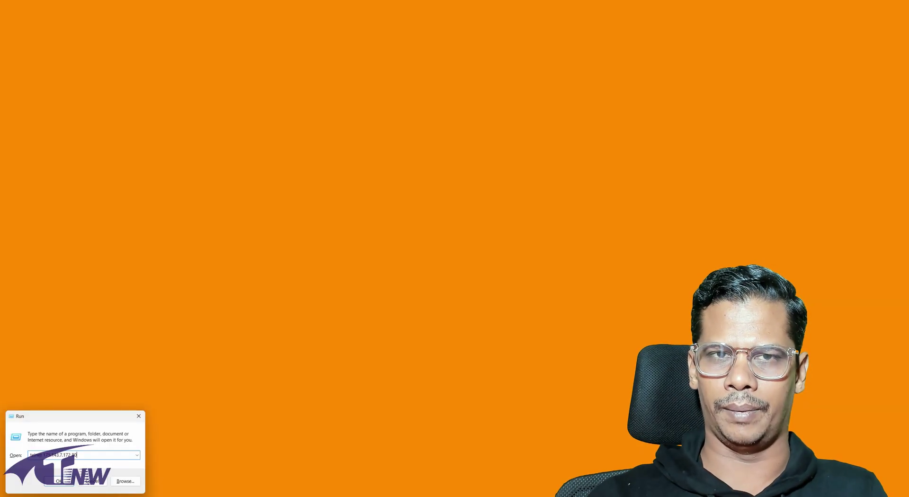
{"action": "key", "text": "Return"}
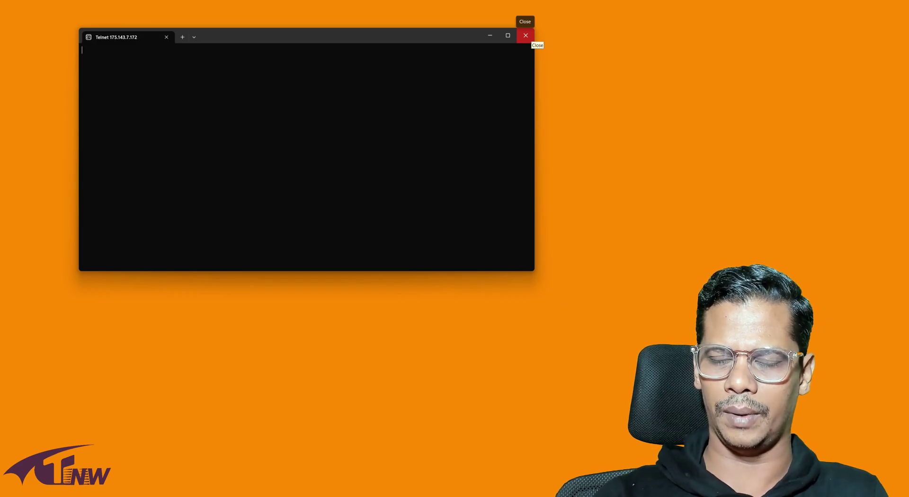
{"action": "left_click", "coordinate": [526, 36]}
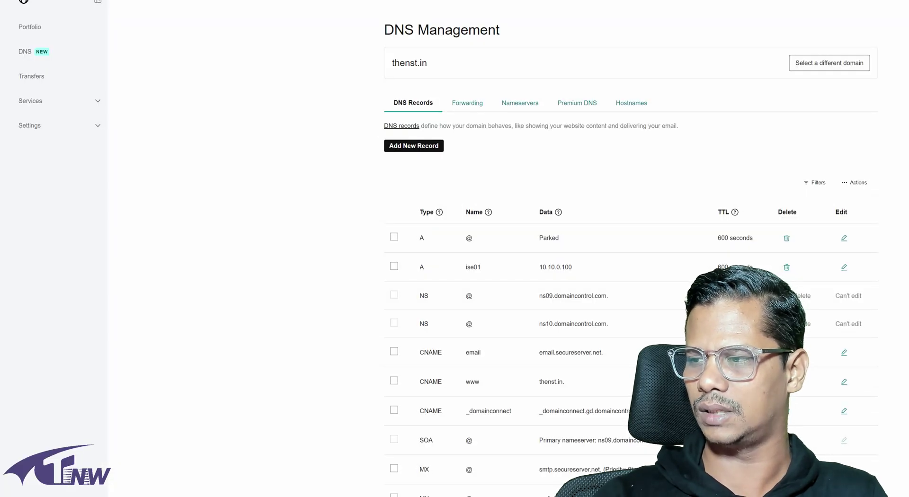
Step: Start a new A-type DNS record named lab for thenst.in
{"action": "left_click", "coordinate": [413, 145]}
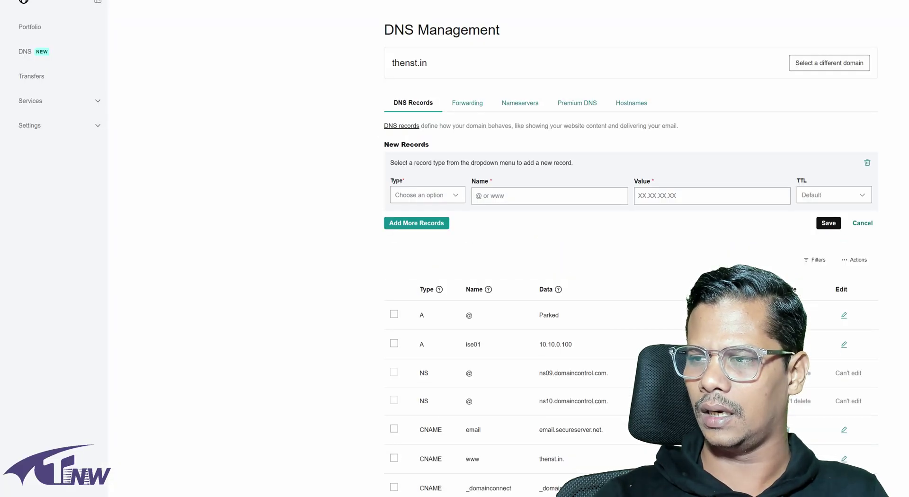
{"action": "left_click", "coordinate": [427, 194]}
{"action": "left_click", "coordinate": [404, 209]}
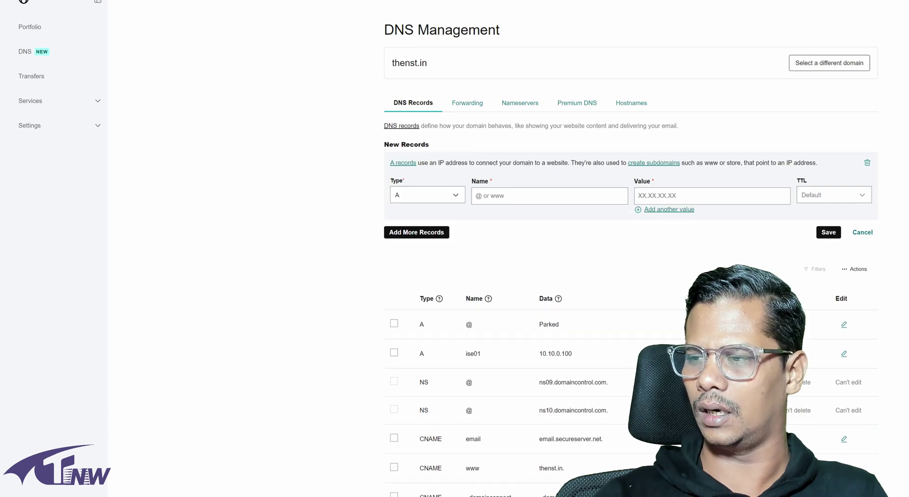
{"action": "left_click", "coordinate": [476, 195]}
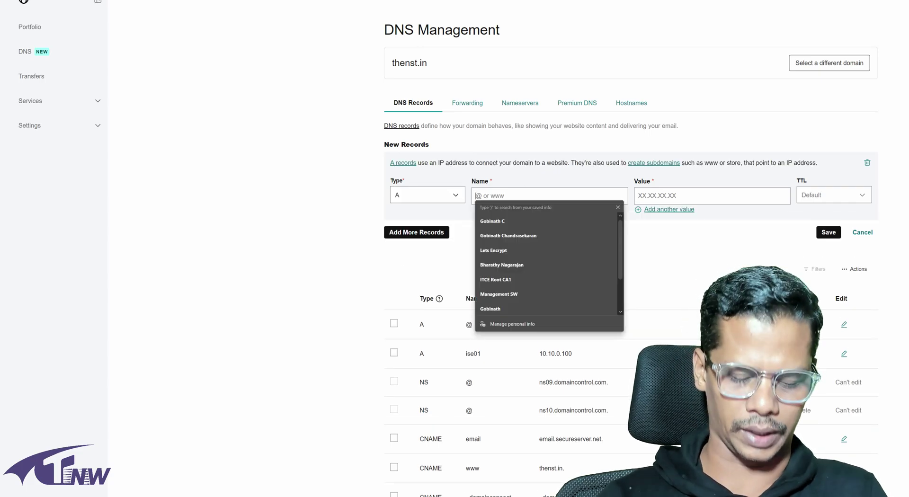
{"action": "type", "text": "lab"}
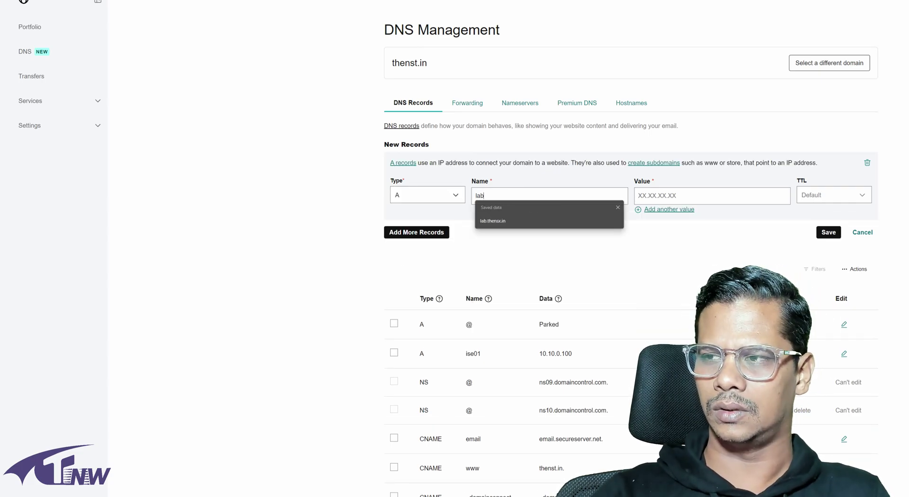
{"action": "key", "text": "Escape"}
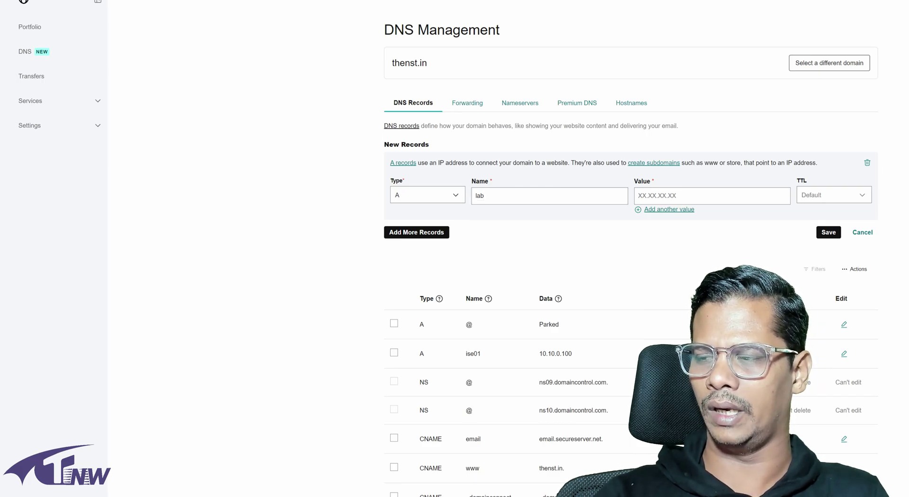
{"action": "double_click", "coordinate": [479, 196]}
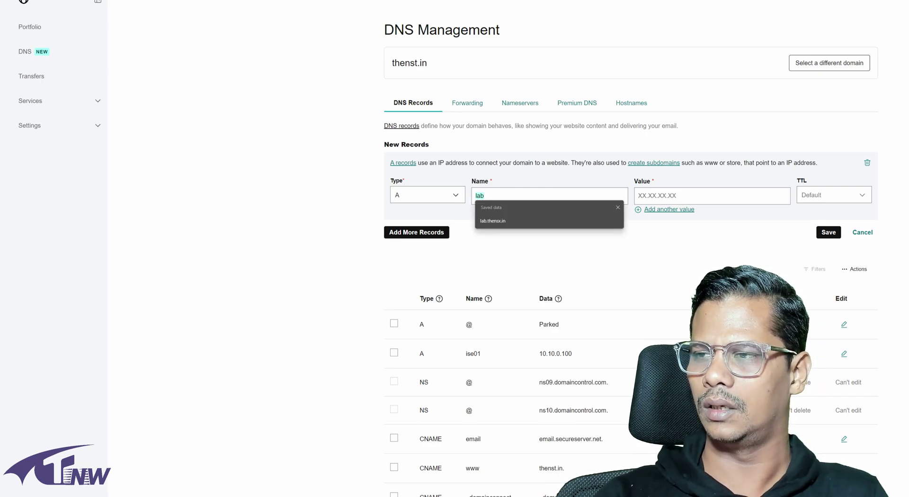
Step: Set the lab record's value to 175.143.7.172 and save it
{"action": "double_click", "coordinate": [409, 62]}
{"action": "left_click", "coordinate": [638, 195]}
{"action": "type", "text": "lab.thensx.in"}
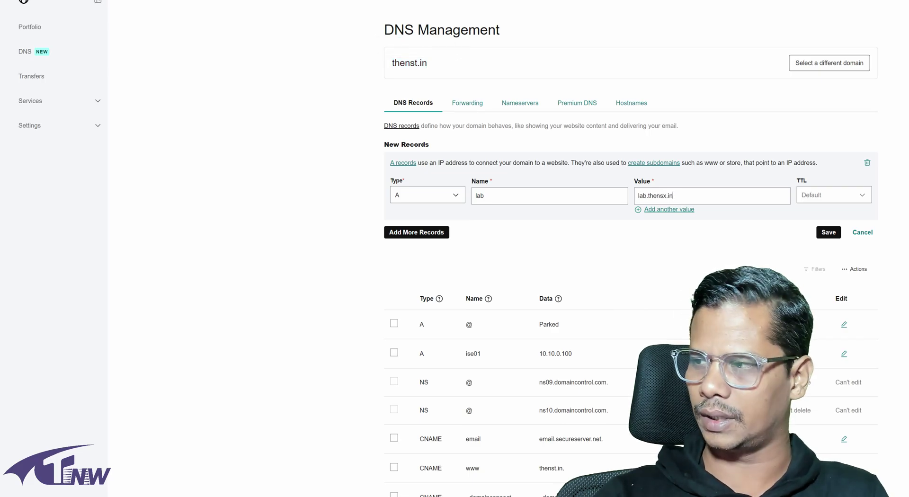
{"action": "key", "text": "ctrl+a"}
{"action": "key", "text": "BackSpace"}
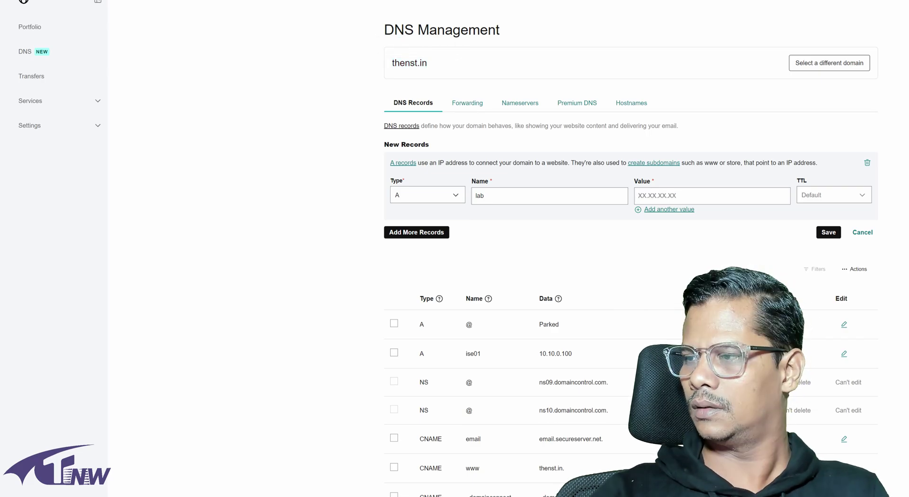
{"action": "key", "text": "ctrl+v"}
{"action": "key", "text": "Return"}
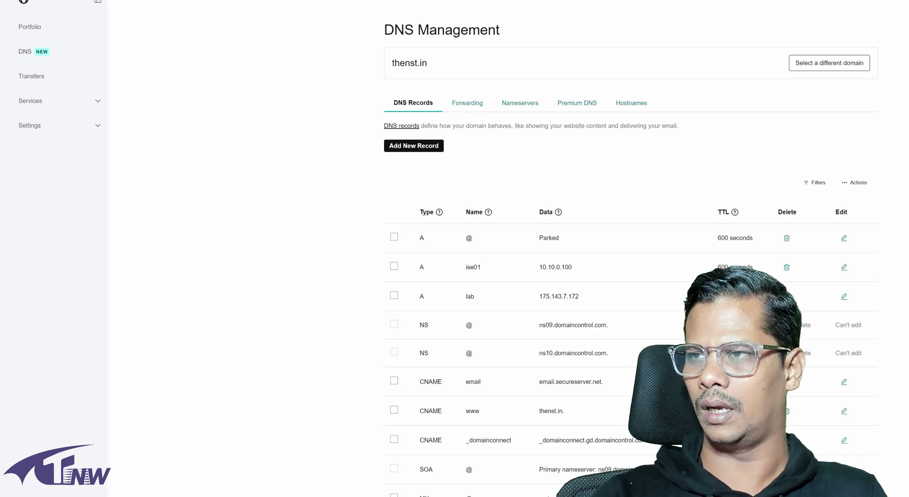
{"action": "left_click", "coordinate": [301, 6]}
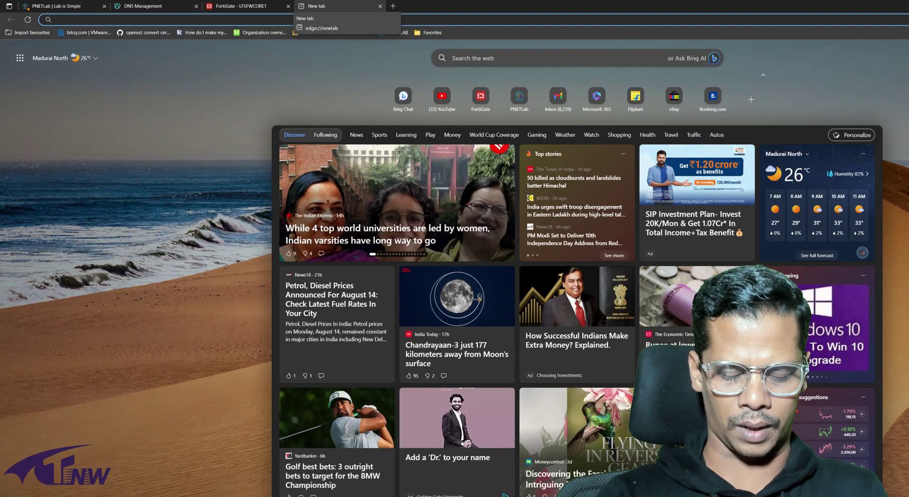
Step: Load lab.thenst.in in Edge to test the new subdomain
{"action": "left_click", "coordinate": [142, 19]}
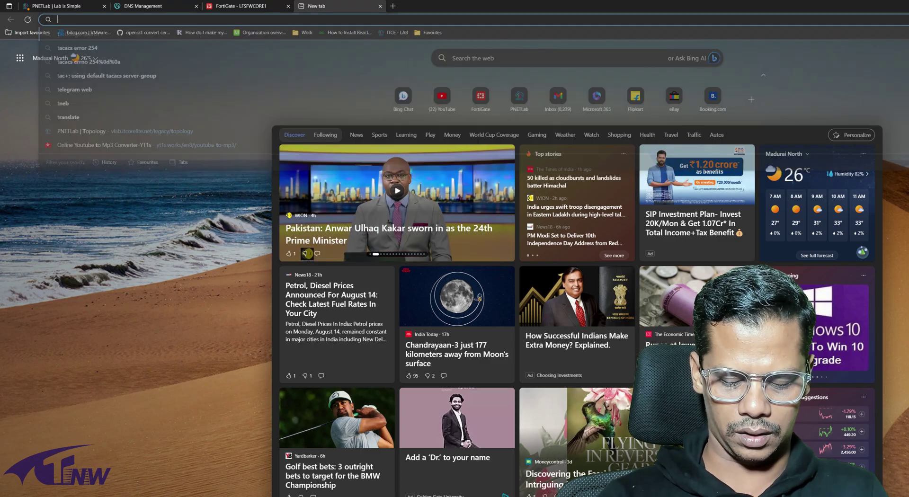
{"action": "type", "text": "lab.thenst.in"}
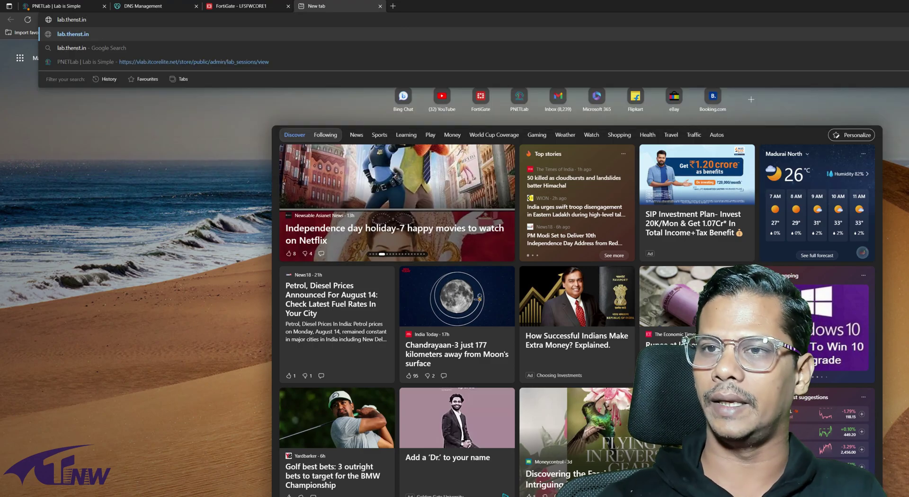
{"action": "key", "text": "Return"}
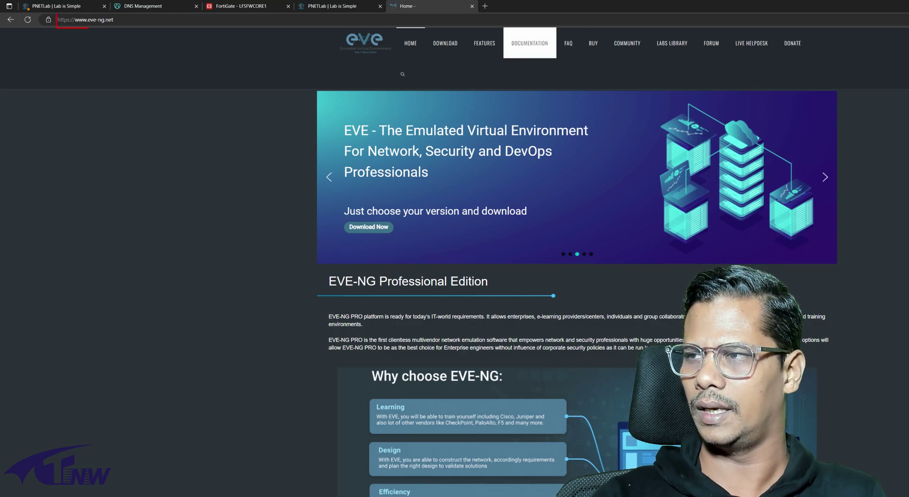
Step: Open the EVE-NG documentation guide 'SSL Make EVE with HTTPS'
{"action": "left_click", "coordinate": [529, 43]}
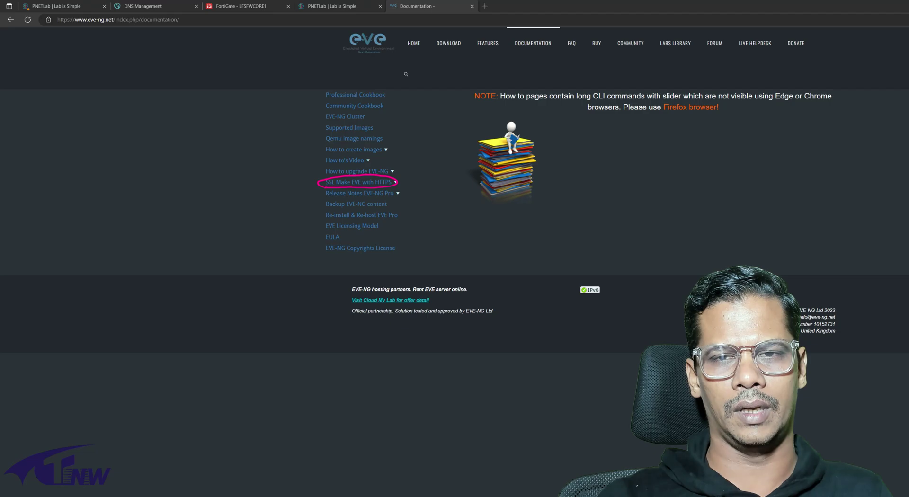
{"action": "left_click", "coordinate": [359, 181]}
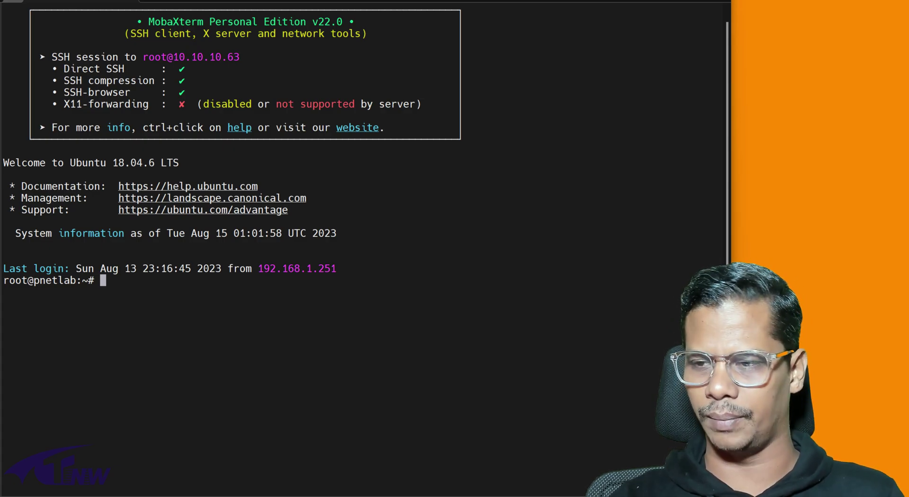
Step: Run 'apt update', then 'apt install certbot', confirming with y
{"action": "type", "text": "apt update"}
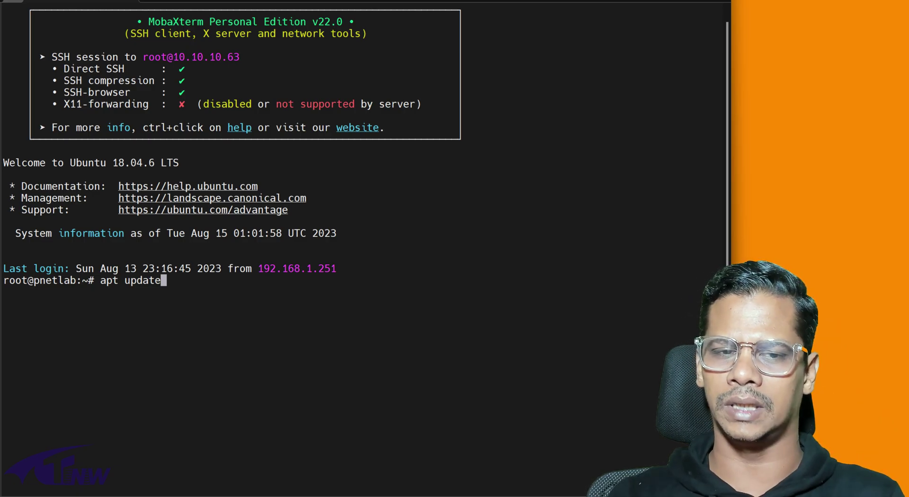
{"action": "key", "text": "Return"}
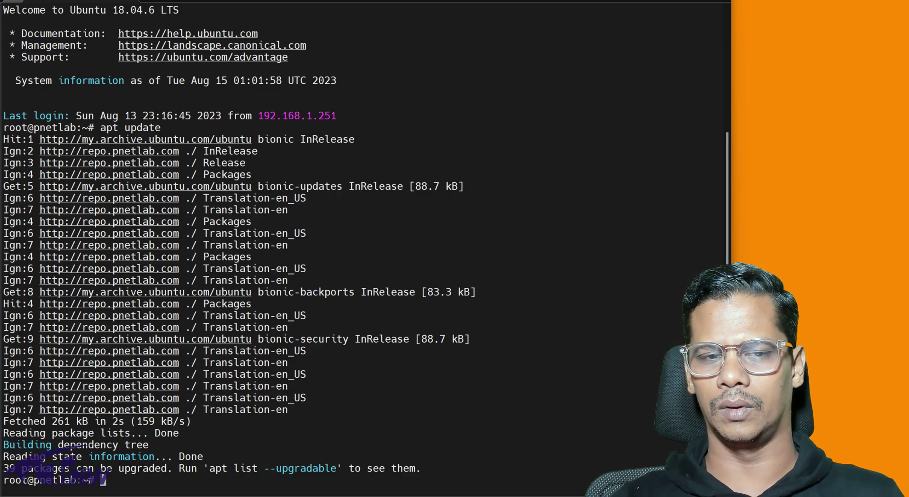
{"action": "type", "text": "apt install certbot"}
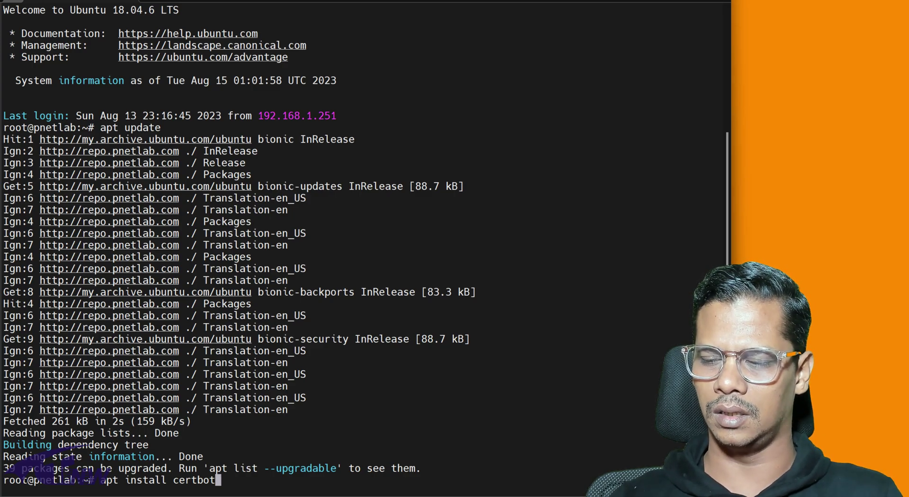
{"action": "key", "text": "Return"}
{"action": "type", "text": "y"}
{"action": "key", "text": "Return"}
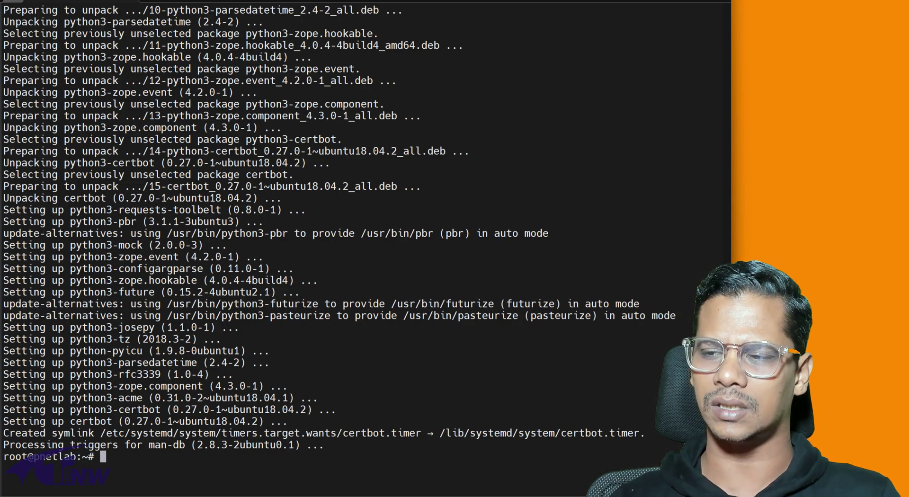
{"action": "type", "text": "sys"}
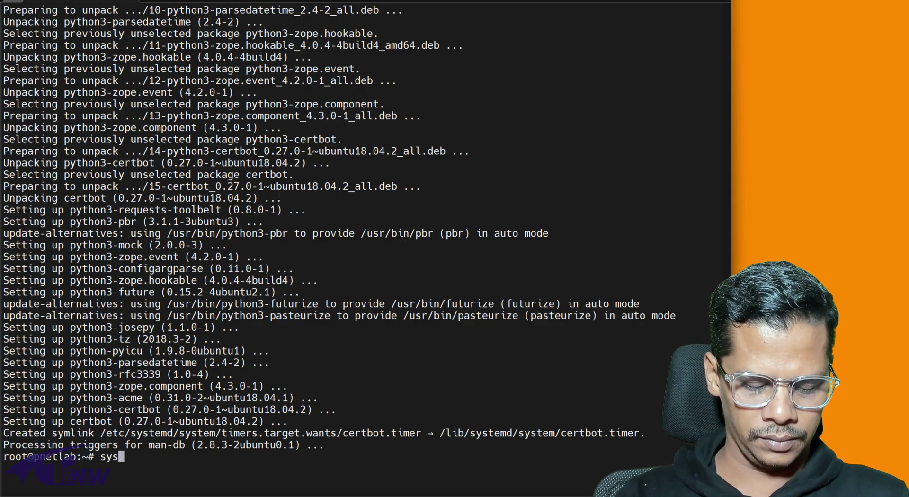
{"action": "type", "text": "temctl stop apache2"}
Step: Stop apache2 and run a standalone certbot certonly request for lab.thenst.in
{"action": "key", "text": "Return"}
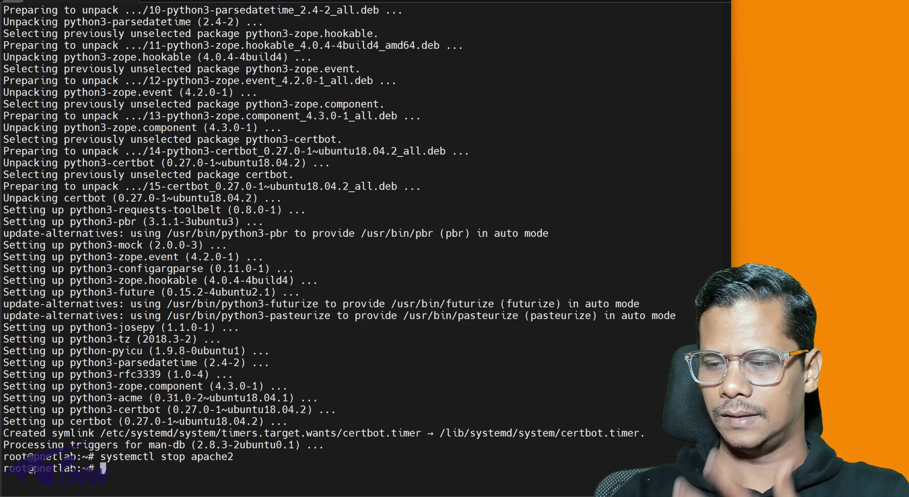
{"action": "type", "text": "certbot certonly --standalone --preferred-challenges http -d myeve.exemple.com"}
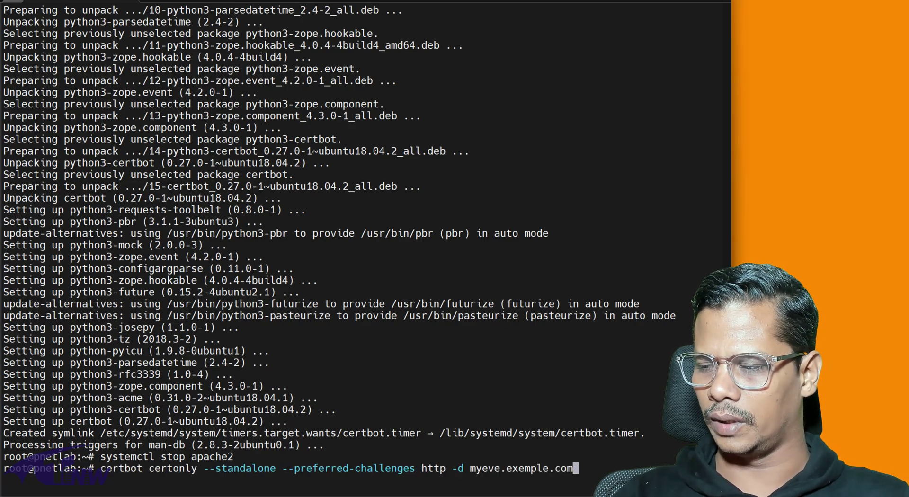
{"action": "key", "text": "BackSpace"}
{"action": "key", "text": "BackSpace"}
{"action": "key", "text": "BackSpace"}
{"action": "key", "text": "BackSpace"}
{"action": "key", "text": "BackSpace"}
{"action": "key", "text": "BackSpace"}
{"action": "key", "text": "BackSpace"}
{"action": "key", "text": "BackSpace"}
{"action": "key", "text": "BackSpace"}
{"action": "key", "text": "BackSpace"}
{"action": "key", "text": "BackSpace"}
{"action": "key", "text": "BackSpace"}
{"action": "key", "text": "BackSpace"}
{"action": "key", "text": "BackSpace"}
{"action": "key", "text": "BackSpace"}
{"action": "key", "text": "BackSpace"}
{"action": "key", "text": "BackSpace"}
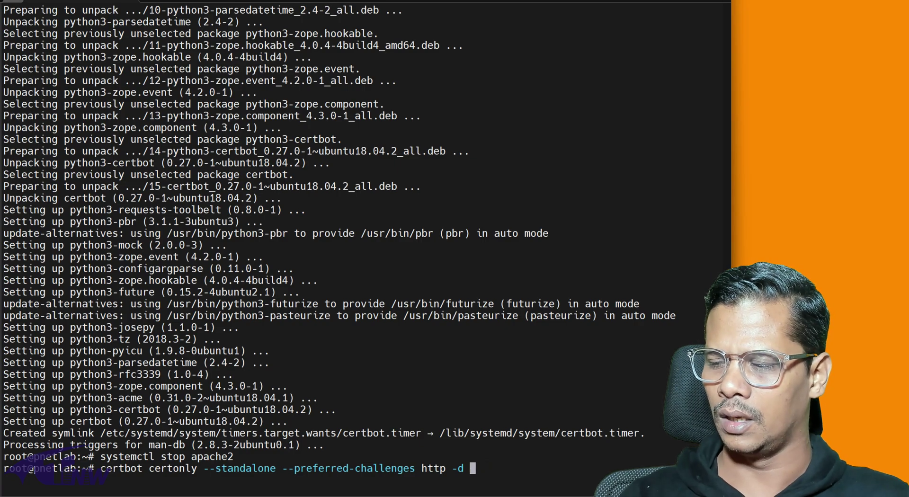
{"action": "type", "text": "lab"}
{"action": "type", "text": ".thenst,"}
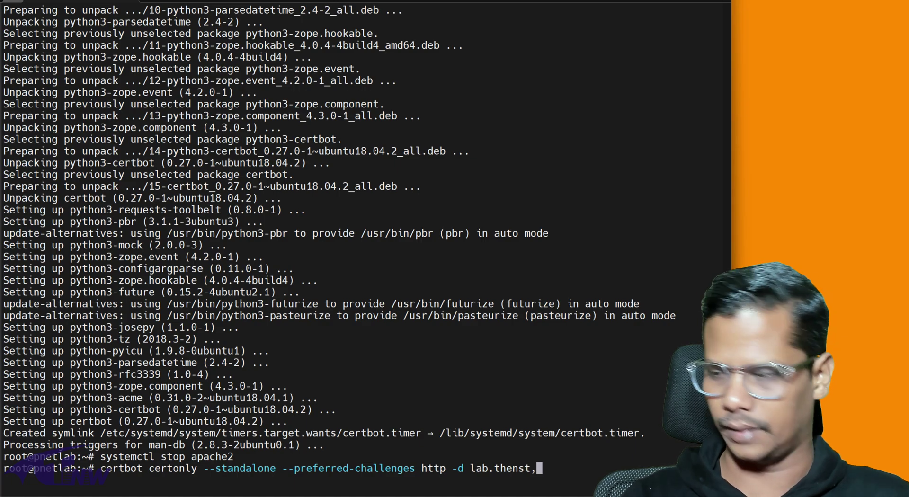
{"action": "key", "text": "BackSpace"}
{"action": "type", "text": ".in"}
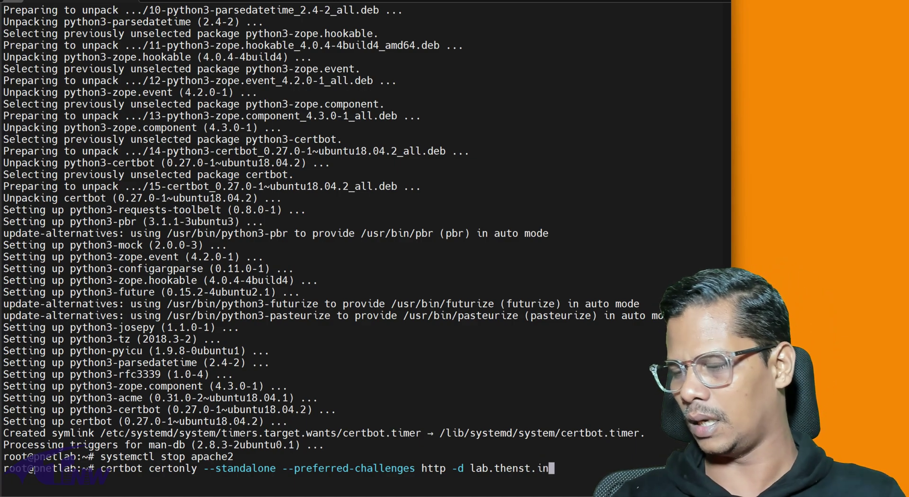
{"action": "key", "text": "Return"}
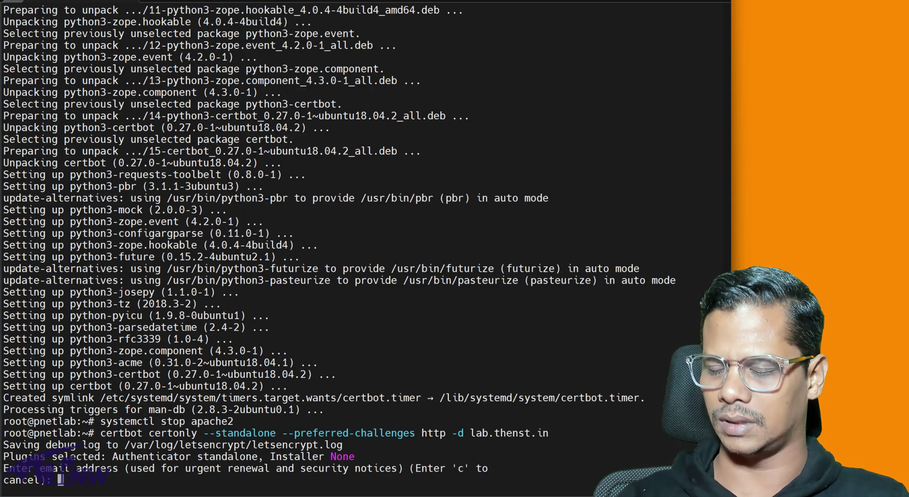
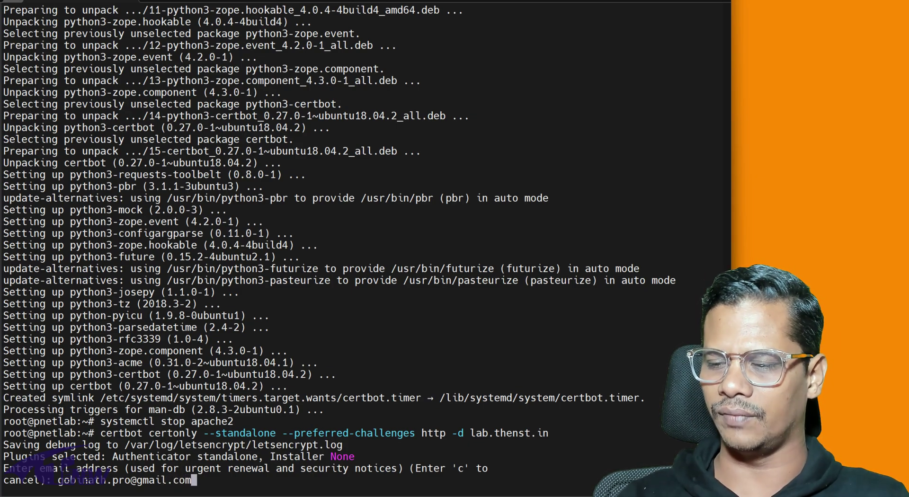
Step: Enter the contact e-mail address and accept the Let's Encrypt terms with A
{"action": "key", "text": "Return"}
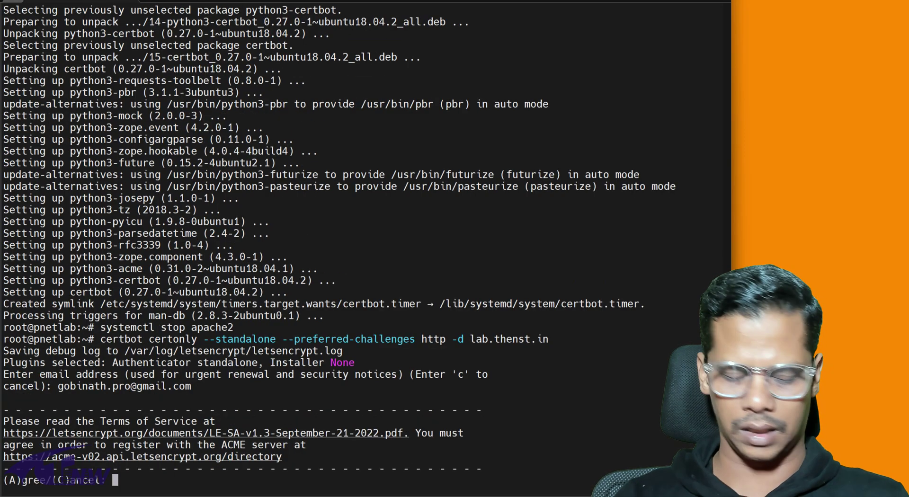
{"action": "type", "text": "A"}
{"action": "key", "text": "Return"}
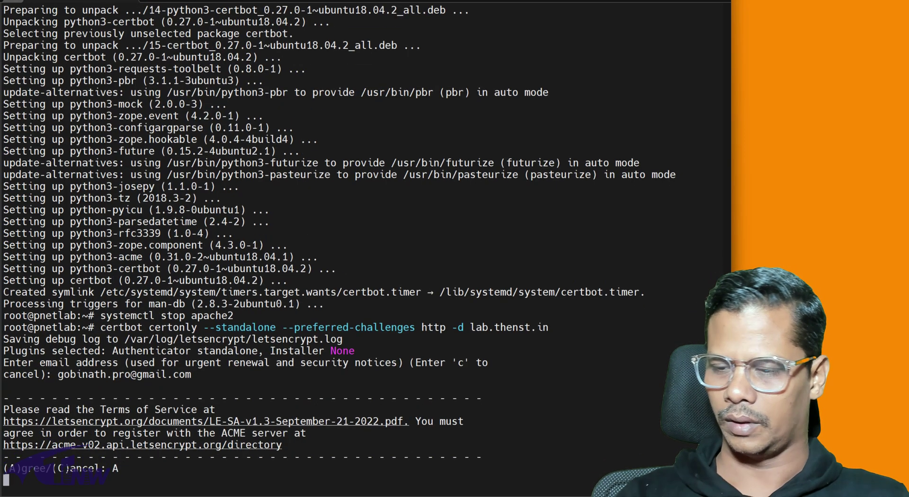
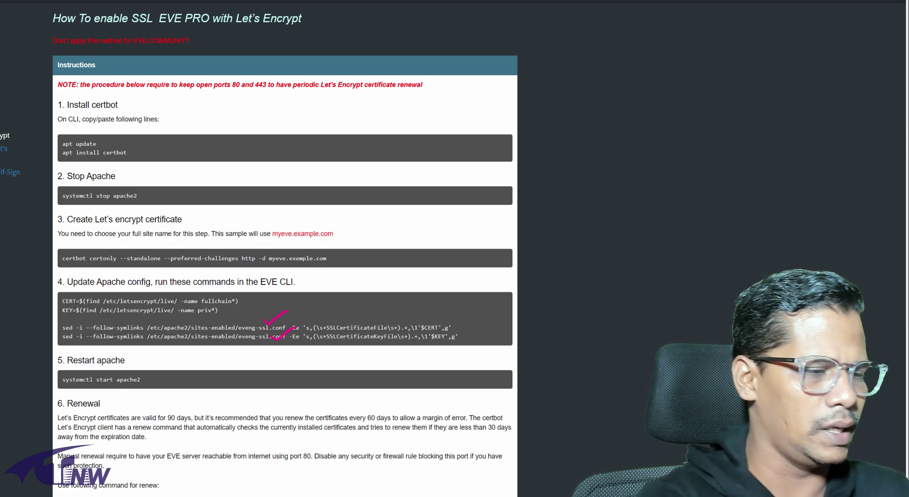
Step: Copy the guide's step 4 CERT/KEY lines and eveng-ssl.conf sed commands into a new Notepad++ document
{"action": "left_click_drag", "start_coordinate": [68, 284], "coordinate": [78, 352]}
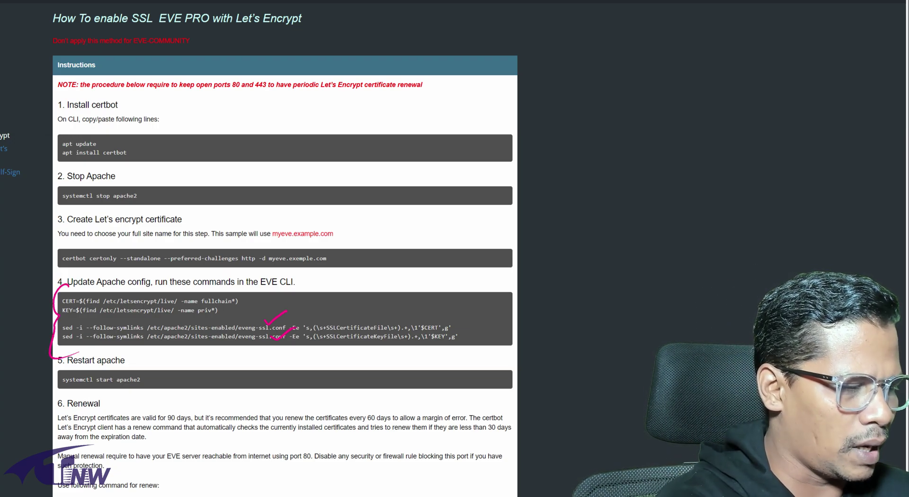
{"action": "mouse_move", "coordinate": [474, 283]}
{"action": "left_mouse_down"}
{"action": "mouse_move", "coordinate": [479, 314]}
{"action": "mouse_move", "coordinate": [504, 337]}
{"action": "mouse_move", "coordinate": [472, 361]}
{"action": "left_mouse_up"}
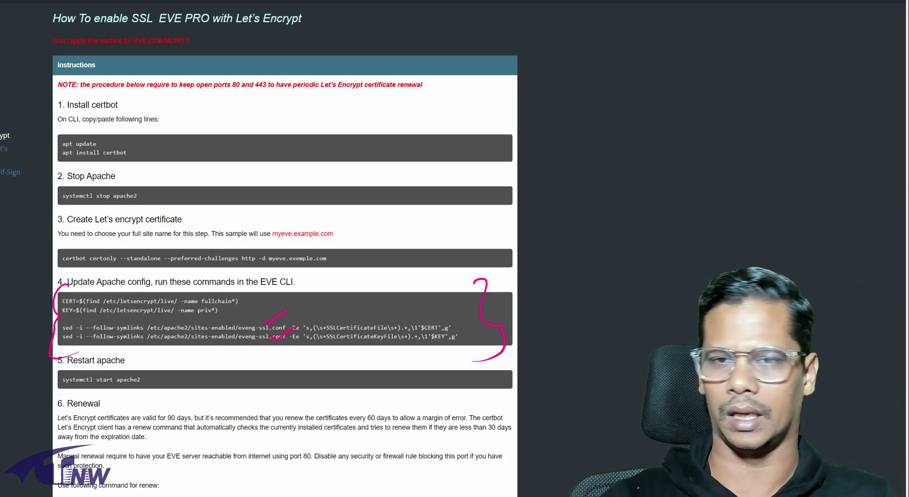
{"action": "left_click_drag", "start_coordinate": [62, 301], "coordinate": [458, 336]}
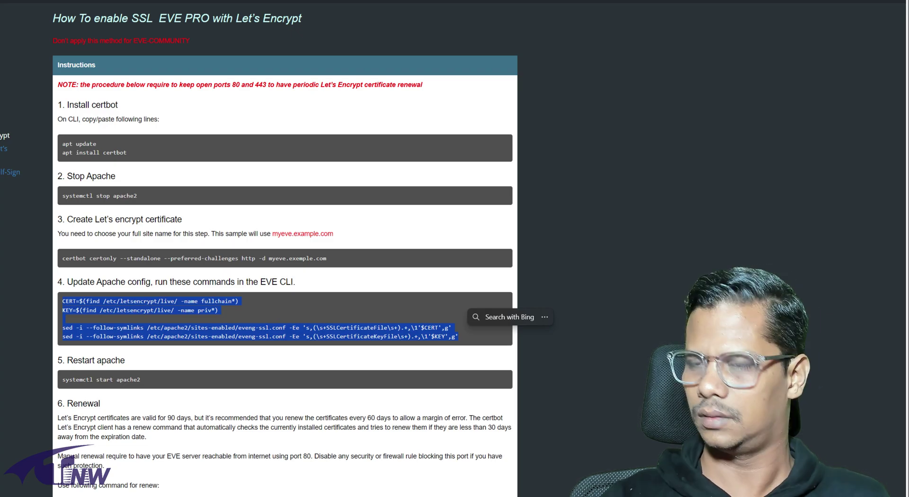
{"action": "key", "text": "ctrl+c"}
{"action": "key", "text": "alt+Tab"}
{"action": "key", "text": "ctrl+v"}
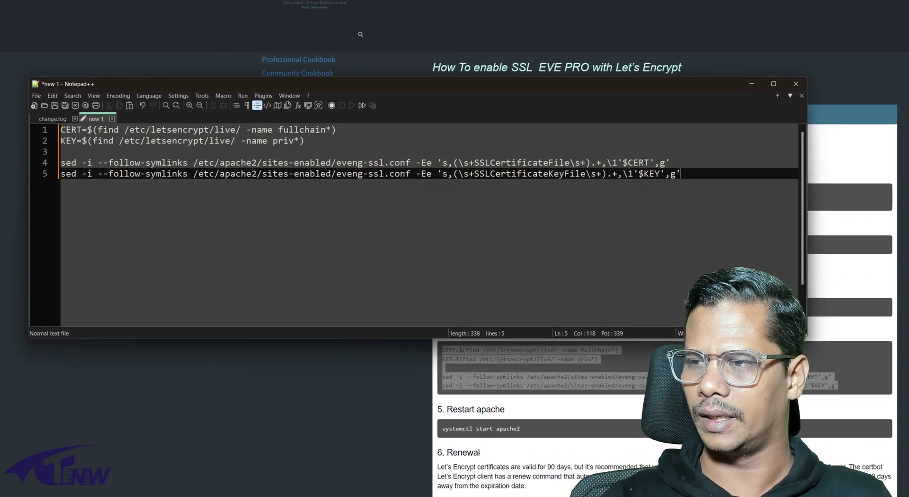
Step: Inspect the eveng-ssl file name on line 4, leaving the five pasted commands unchanged
{"action": "left_click_drag", "start_coordinate": [336, 162], "coordinate": [383, 162]}
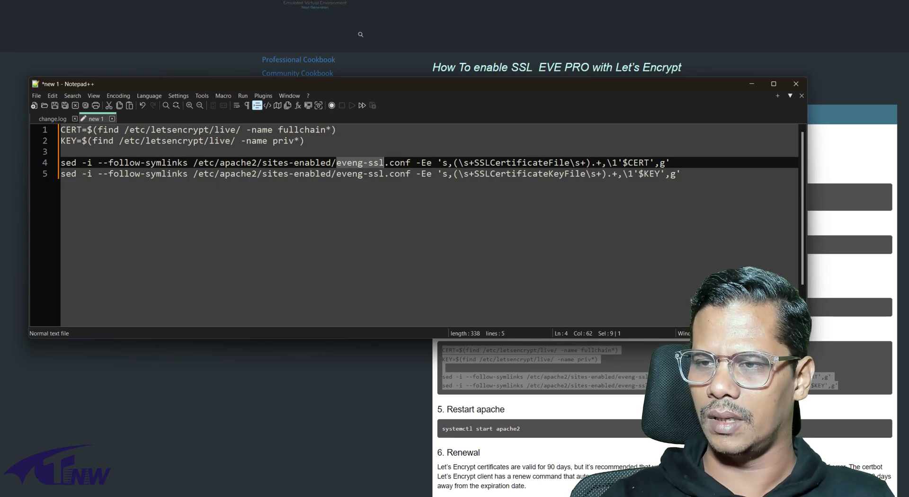
{"action": "left_click", "coordinate": [680, 173]}
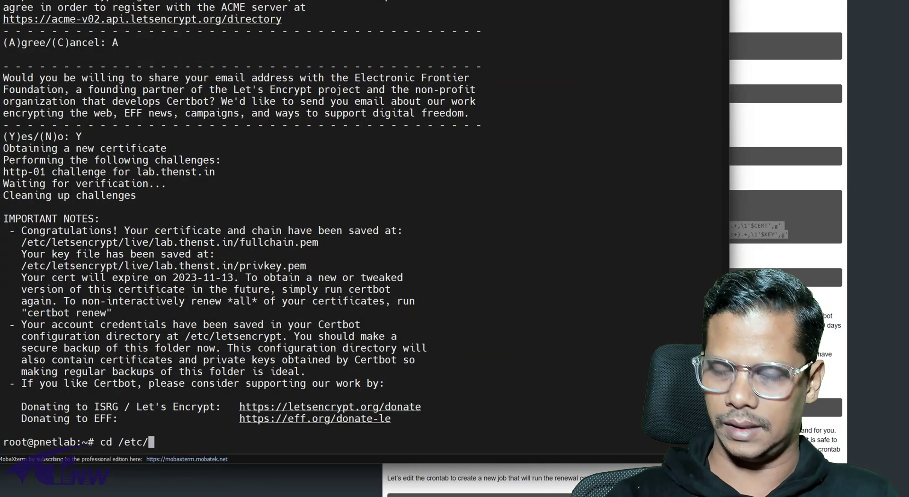
Step: Change to /etc/apache2/sites-enabled, list it, and mark pnetlab.conf and pnetlabs.conf in the output
{"action": "type", "text": "apache2/"}
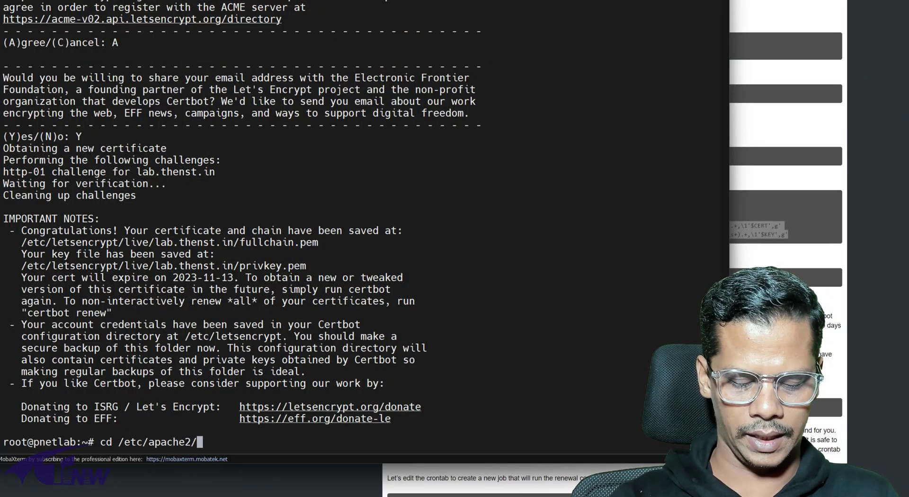
{"action": "type", "text": "sites-e"}
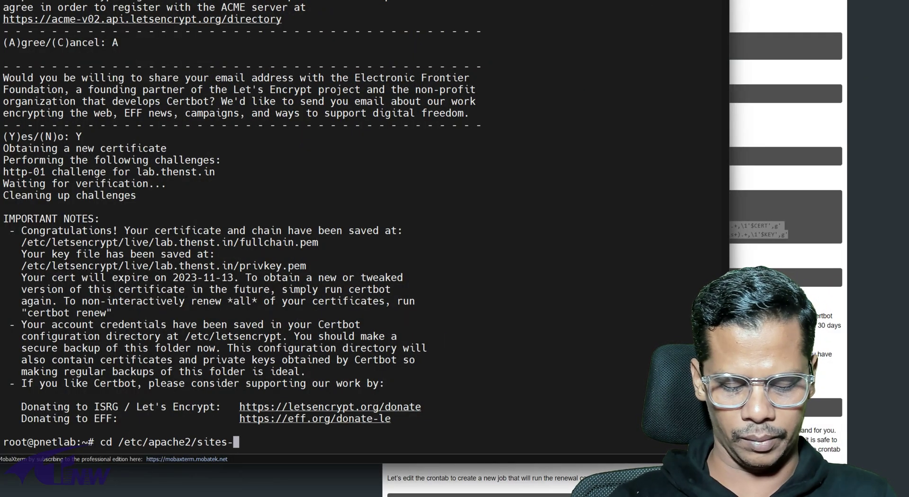
{"action": "key", "text": "Tab"}
{"action": "key", "text": "Return"}
{"action": "type", "text": "ls"}
{"action": "key", "text": "Return"}
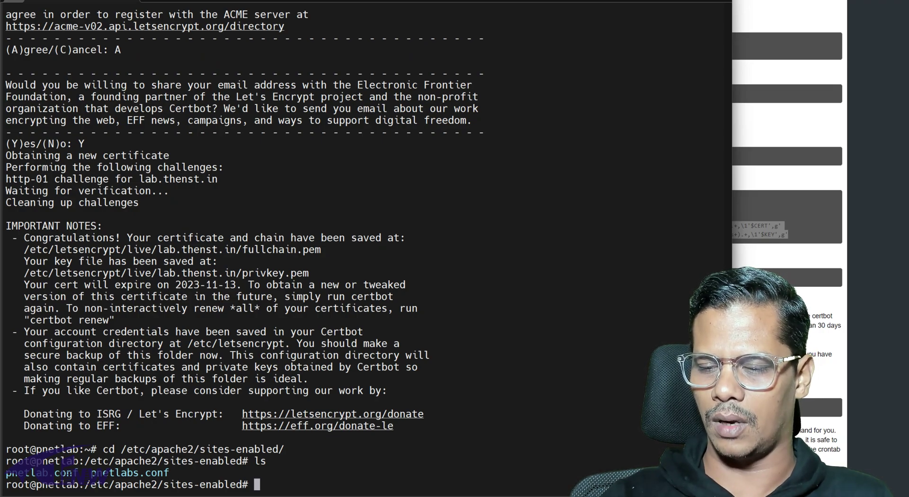
{"action": "left_click_drag", "start_coordinate": [6, 472], "coordinate": [76, 473]}
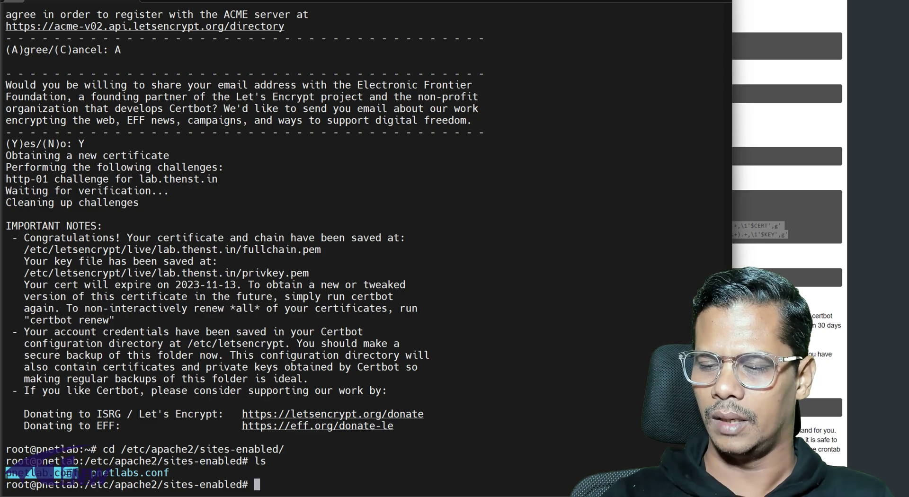
{"action": "left_click_drag", "start_coordinate": [169, 472], "coordinate": [97, 472]}
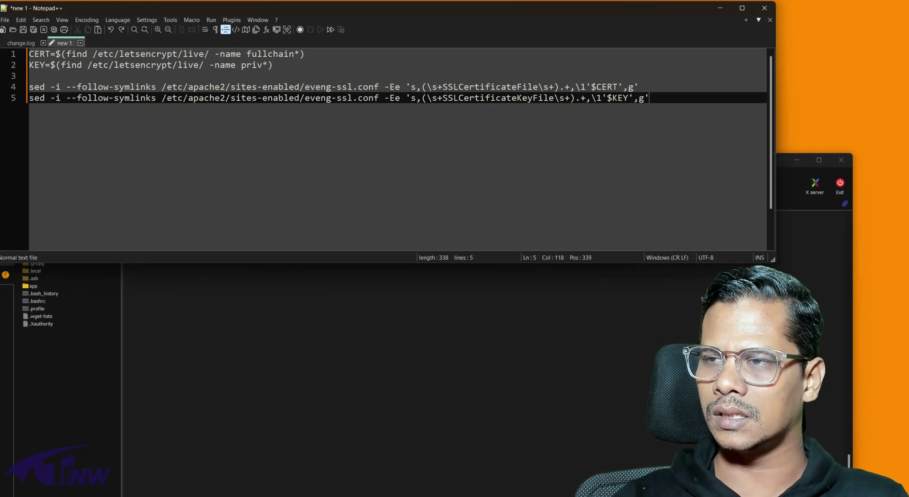
Step: Replace eveng-ssl.conf with pnetlabs.conf in both sed commands, using the name from the ls output
{"action": "left_click_drag", "start_coordinate": [305, 87], "coordinate": [378, 87]}
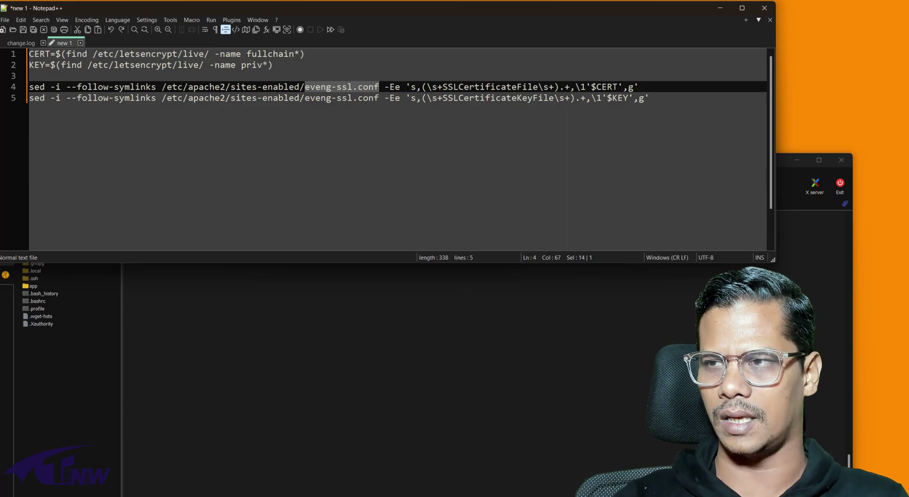
{"action": "key", "text": "alt+Tab"}
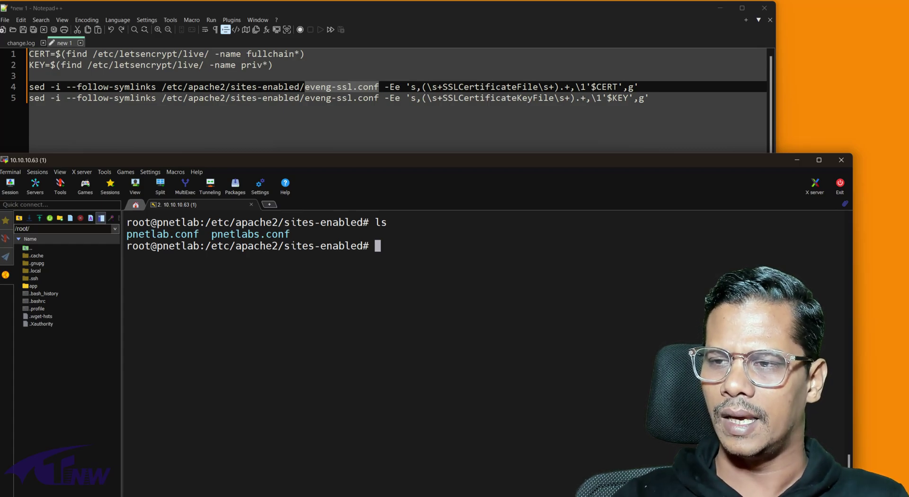
{"action": "left_click_drag", "start_coordinate": [211, 234], "coordinate": [290, 234]}
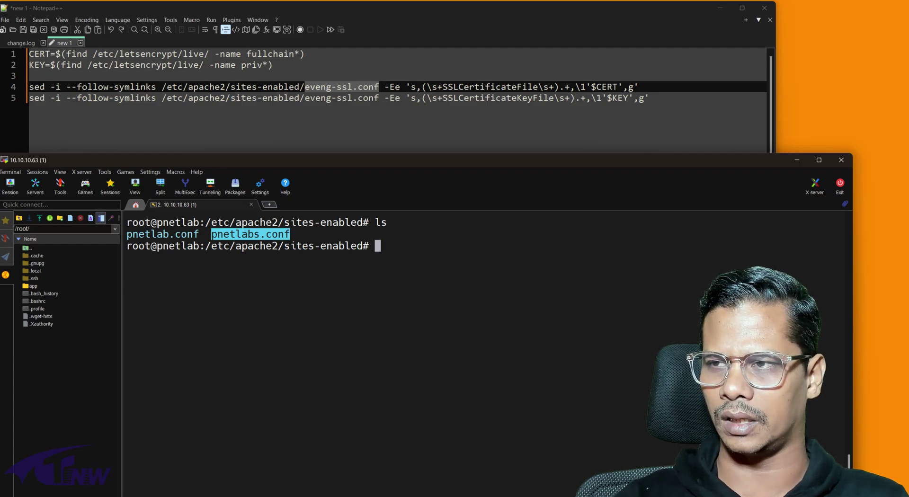
{"action": "left_click", "coordinate": [315, 86]}
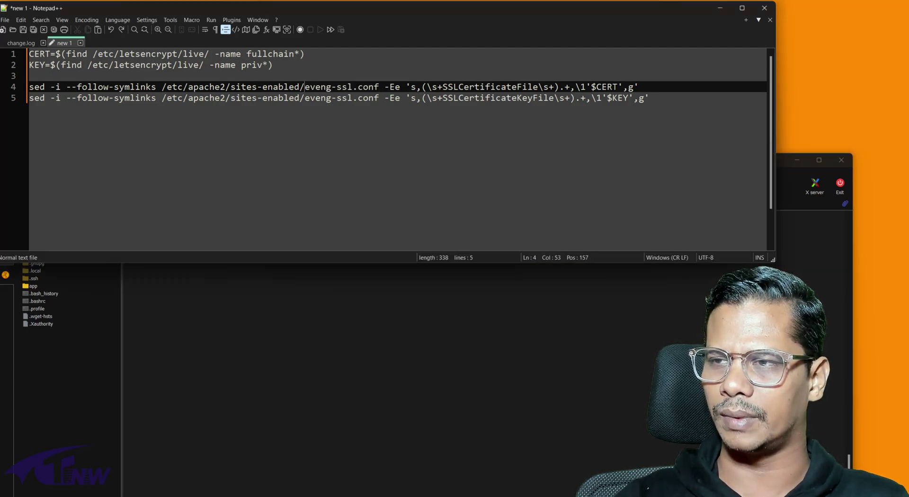
{"action": "left_click_drag", "start_coordinate": [304, 87], "coordinate": [379, 87]}
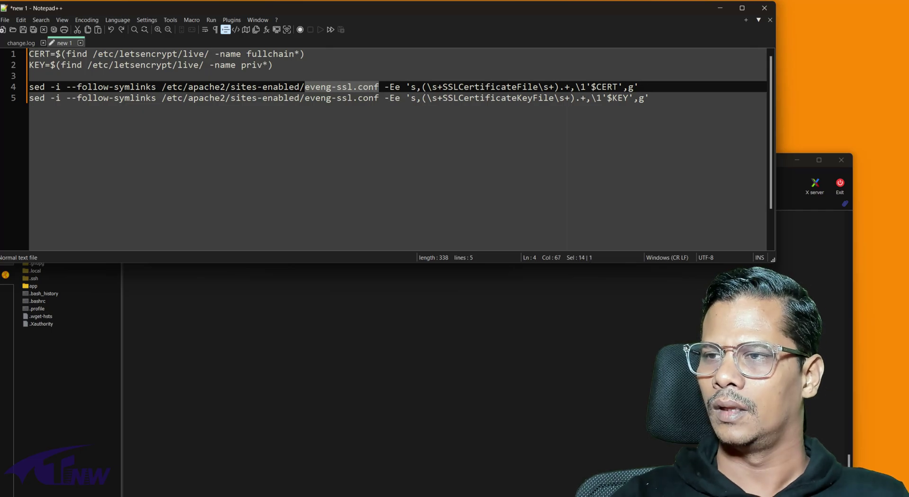
{"action": "key", "text": "ctrl+y"}
{"action": "left_click_drag", "start_coordinate": [644, 98], "coordinate": [30, 54]}
{"action": "key", "text": "ctrl+c"}
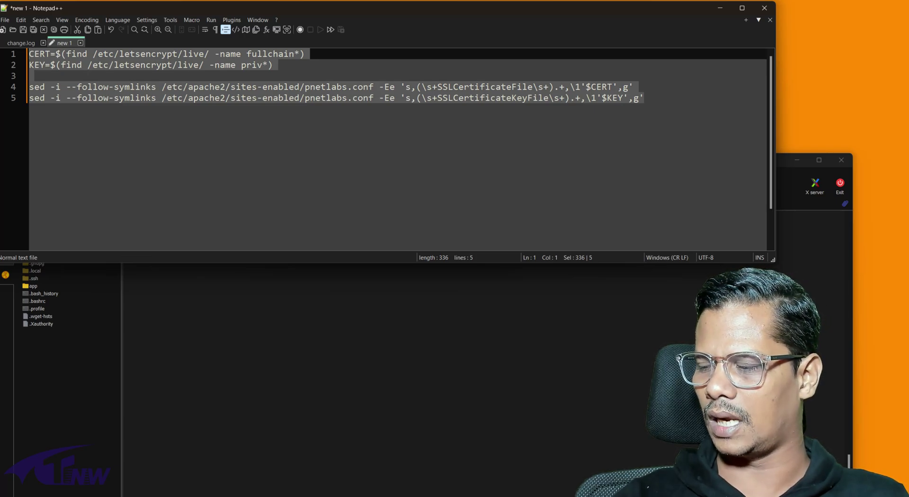
Step: Run the edited CERT/KEY assignments and both pnetlabs.conf sed commands in the terminal
{"action": "key", "text": "alt+Tab"}
{"action": "key", "text": "shift+Insert"}
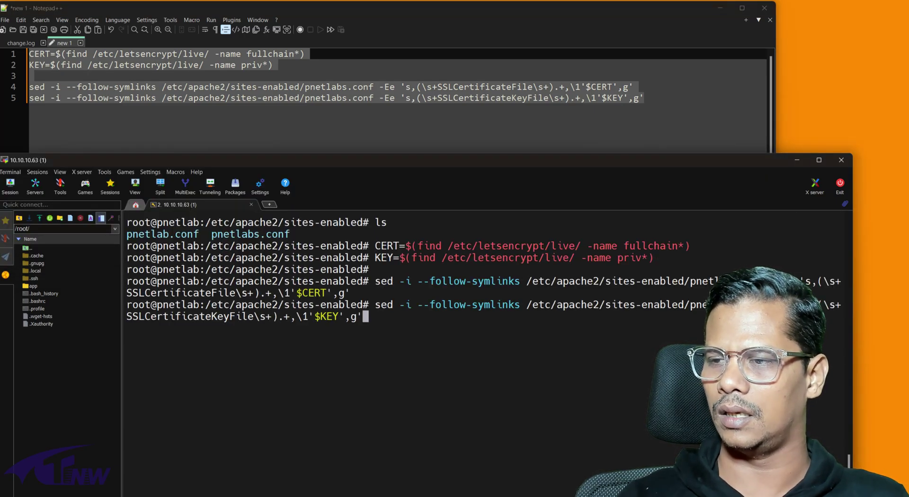
{"action": "key", "text": "Return"}
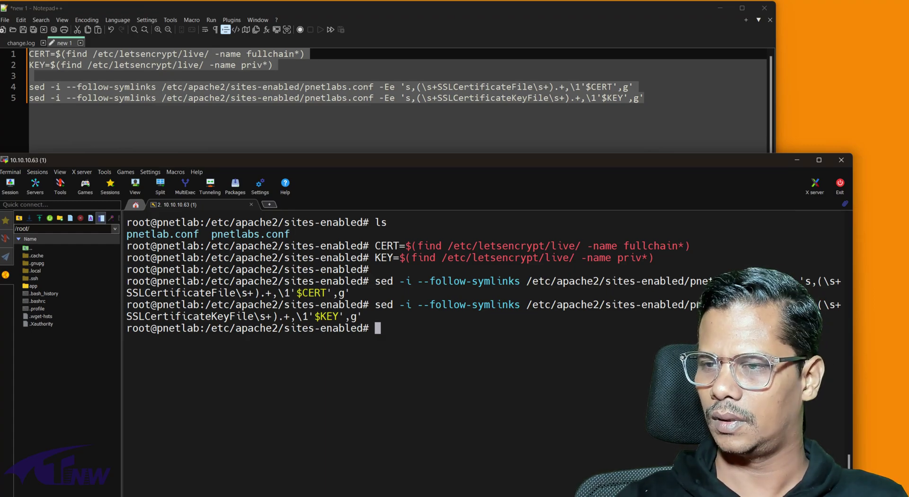
Step: Copy 'systemctl start apache2' from the guide and paste it at the root prompt
{"action": "key", "text": "alt+Tab"}
{"action": "right_click", "coordinate": [300, 304]}
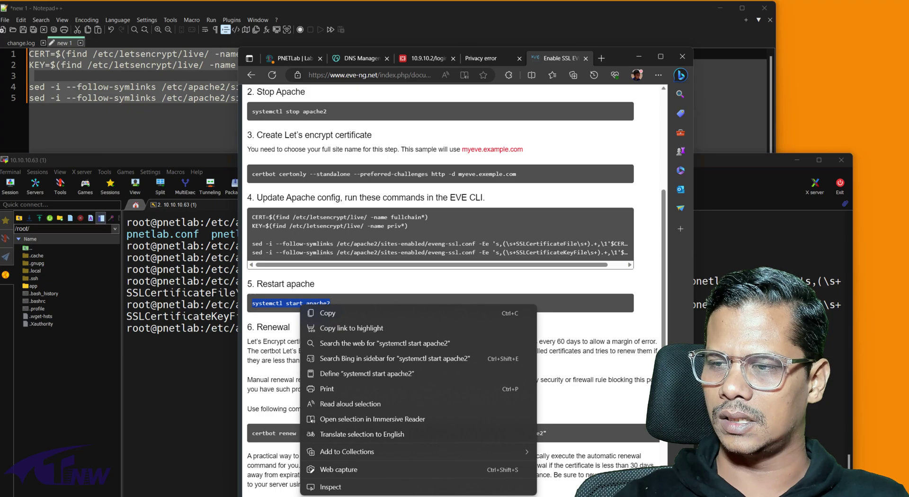
{"action": "left_click", "coordinate": [321, 313]}
{"action": "key", "text": "alt+Tab"}
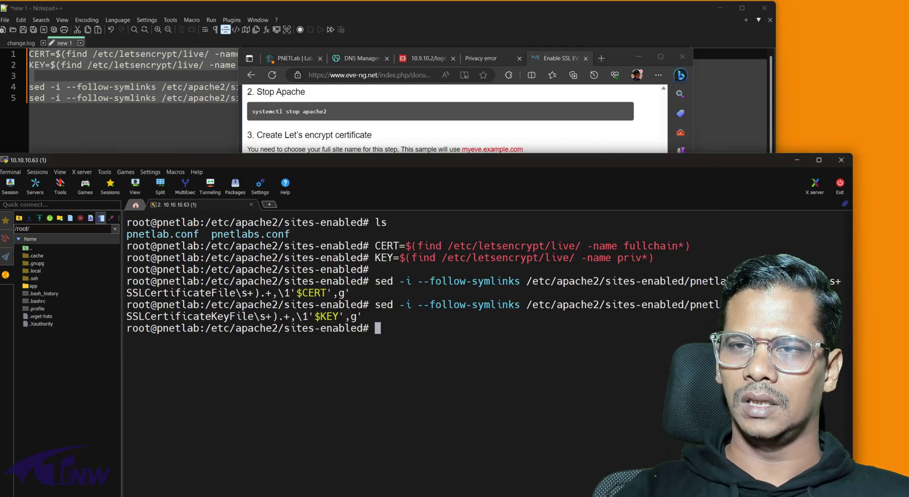
{"action": "type", "text": "systemctl start apache2"}
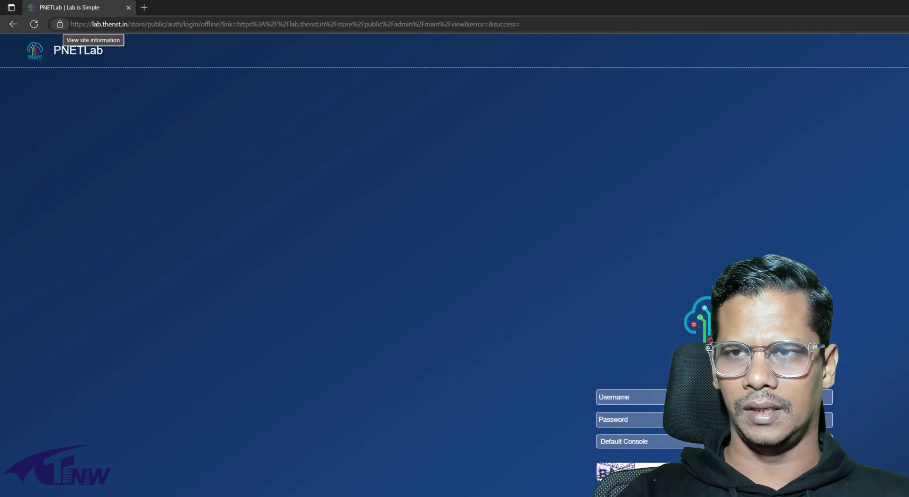
Step: View the lab.thenst.in certificate and mark its Let's Encrypt issue date and 13 November 2023 expiry
{"action": "left_click", "coordinate": [60, 24]}
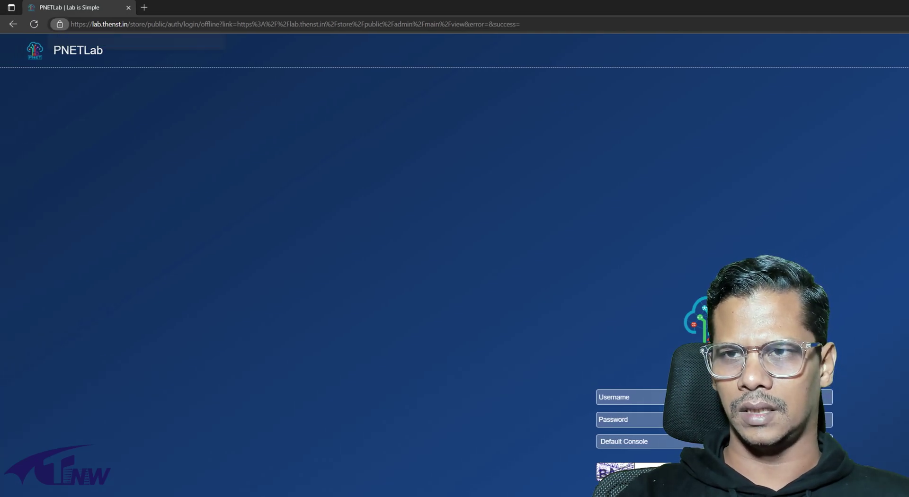
{"action": "left_click", "coordinate": [142, 58]}
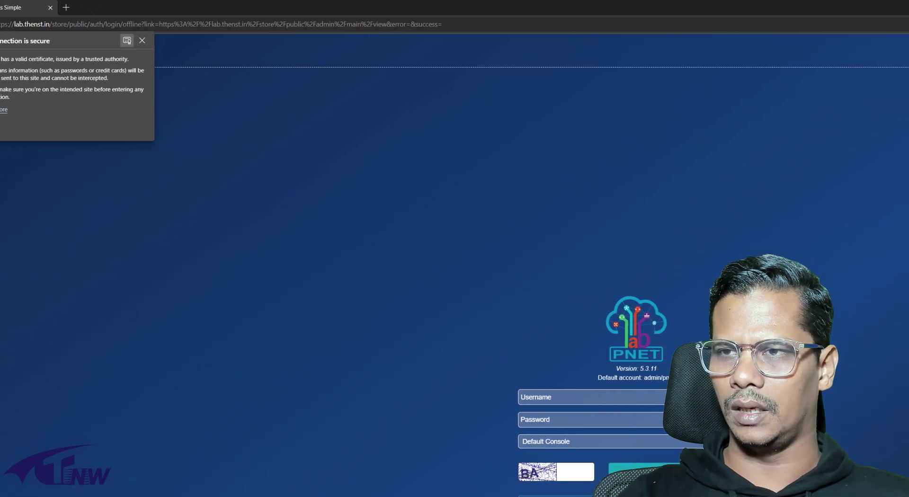
{"action": "left_click", "coordinate": [205, 40]}
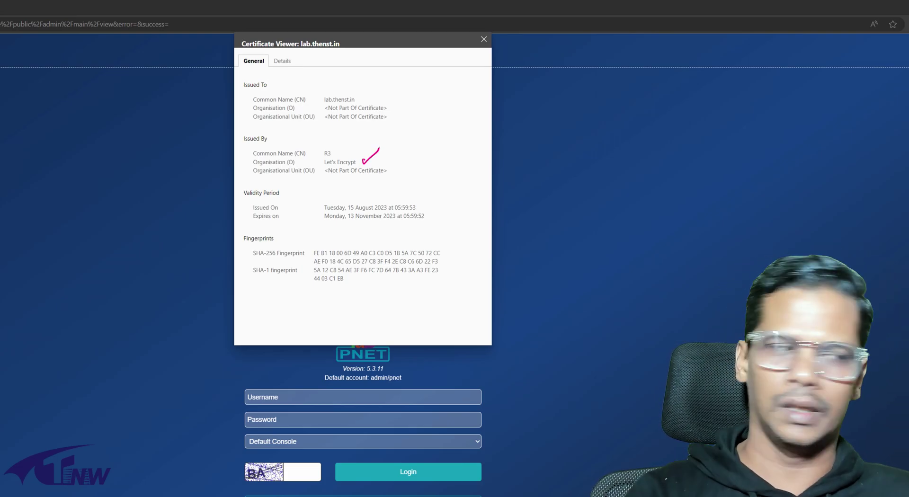
{"action": "left_click", "coordinate": [281, 61]}
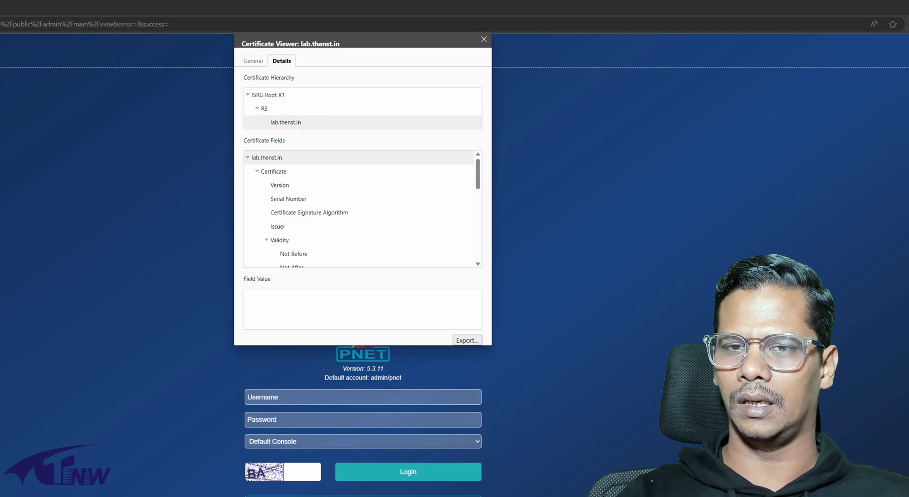
{"action": "left_click", "coordinate": [253, 61]}
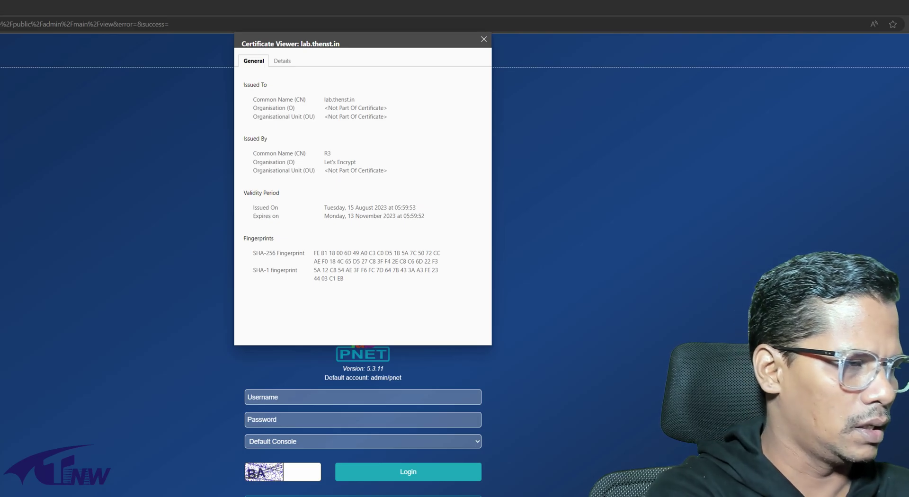
{"action": "left_click_drag", "start_coordinate": [348, 203], "coordinate": [389, 179]}
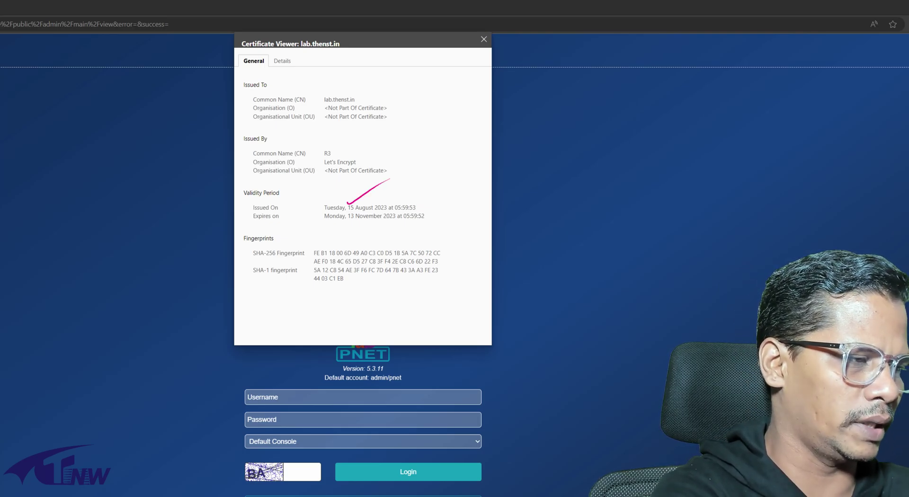
{"action": "left_click_drag", "start_coordinate": [349, 221], "coordinate": [383, 202]}
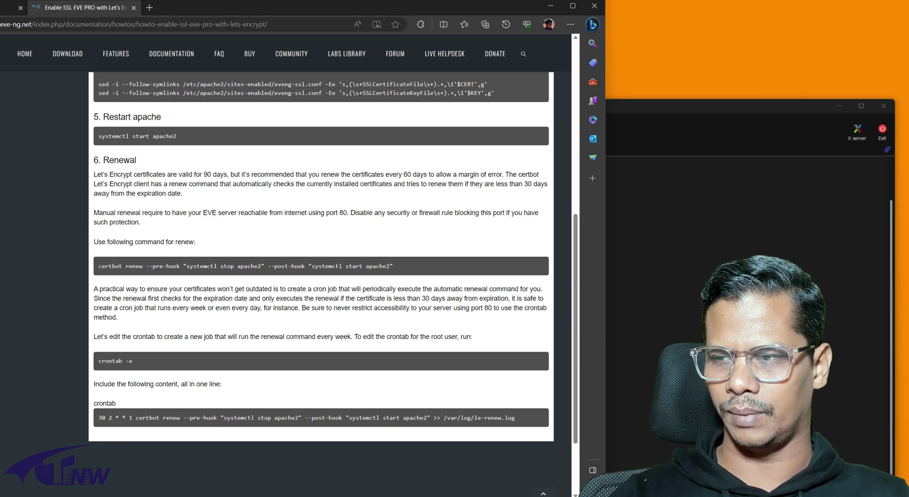
Step: Copy the certbot renew command with stop/start apache2 hooks and paste it at the MobaXterm prompt
{"action": "left_click_drag", "start_coordinate": [393, 266], "coordinate": [99, 266]}
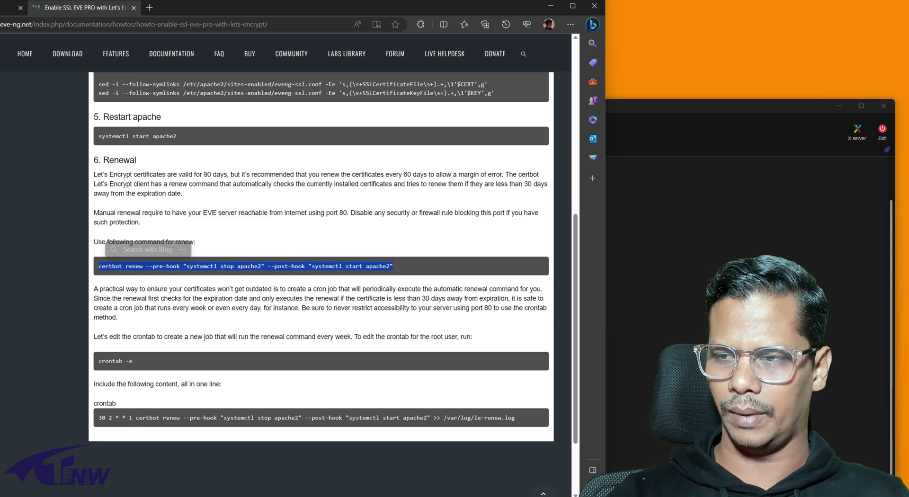
{"action": "key", "text": "ctrl+c"}
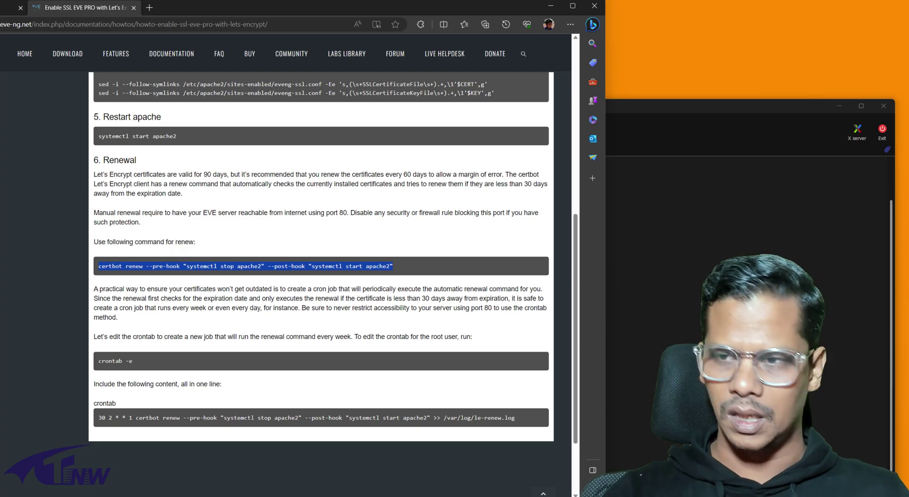
{"action": "key", "text": "alt+Tab"}
{"action": "key", "text": "shift+Insert"}
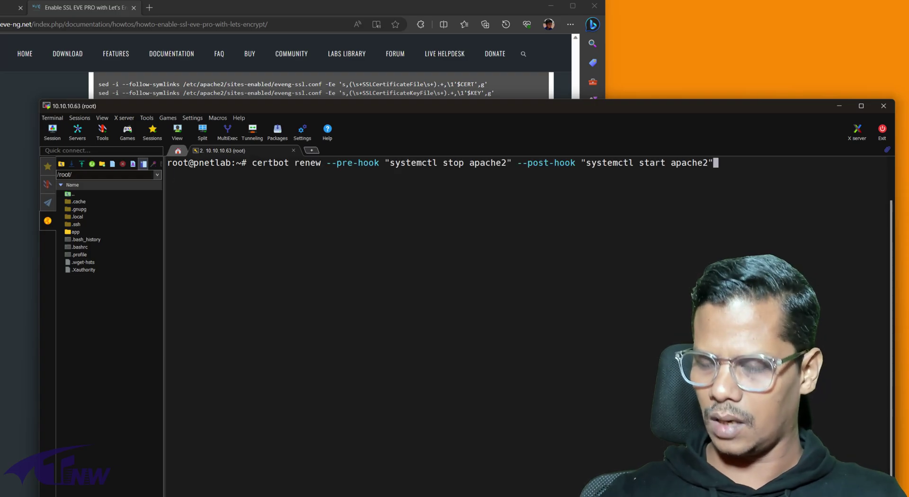
Step: Run certbot renew and highlight the 2023-11-13 expiry date reported for lab.thenst.in
{"action": "key", "text": "Return"}
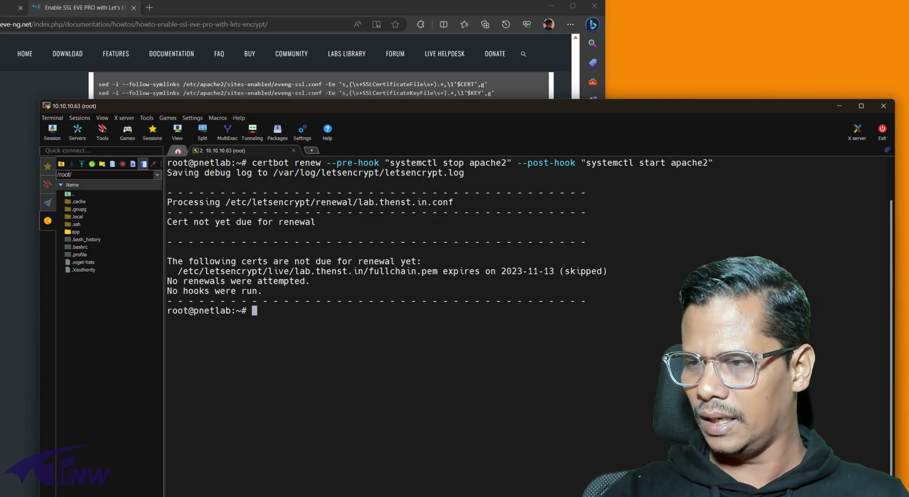
{"action": "left_click_drag", "start_coordinate": [495, 271], "coordinate": [554, 271]}
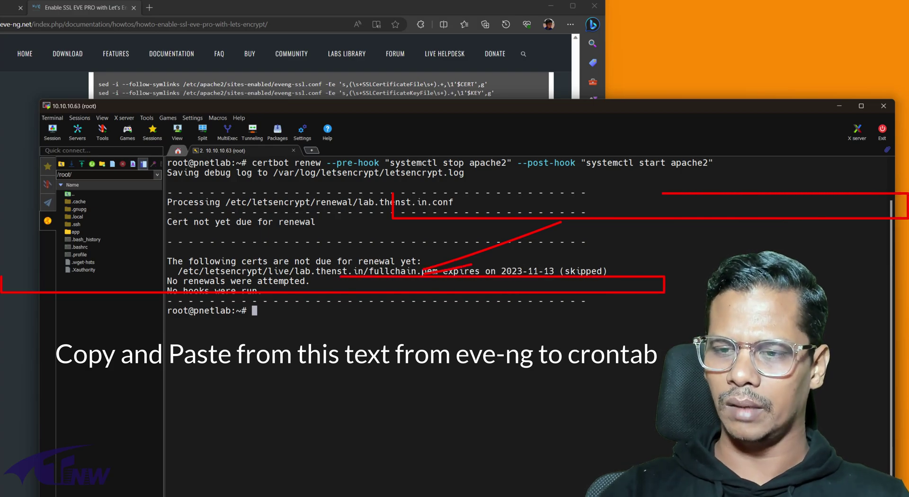
{"action": "key", "text": "alt+Tab"}
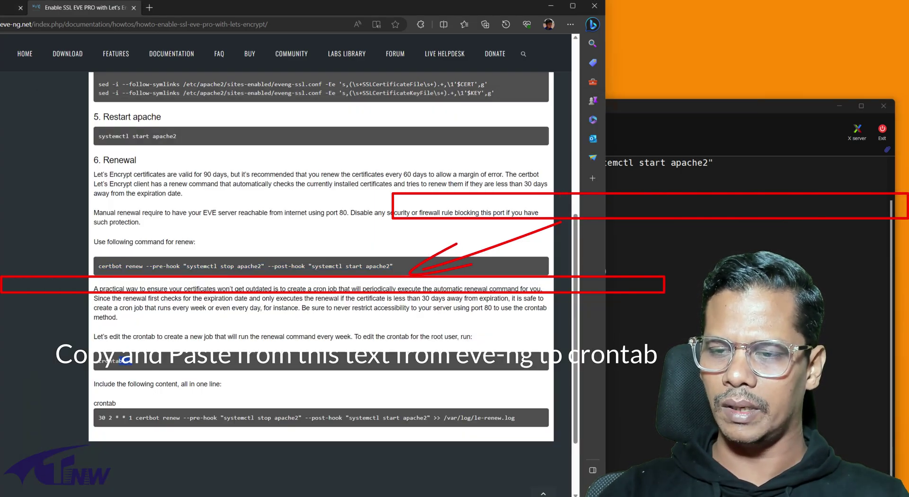
Step: Copy 'crontab -e' from the guide's Renewal section and return to the server terminal
{"action": "left_click_drag", "start_coordinate": [132, 361], "coordinate": [98, 360]}
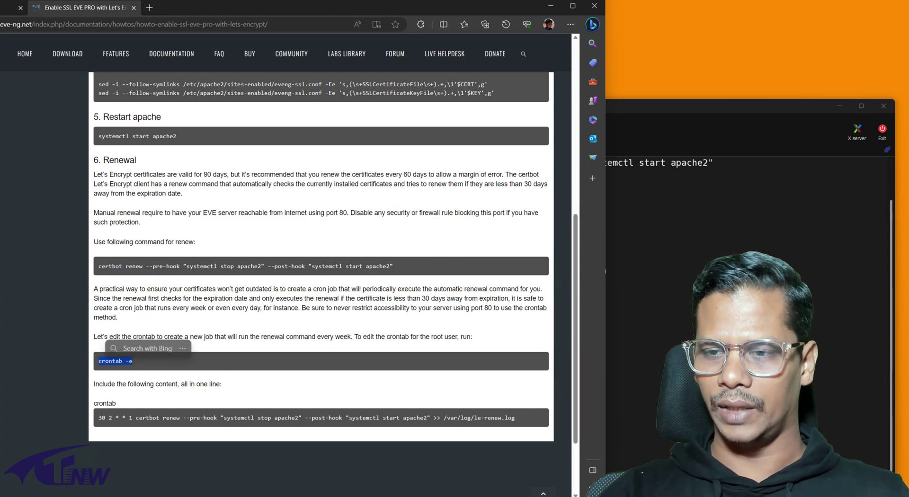
{"action": "key", "text": "ctrl+c"}
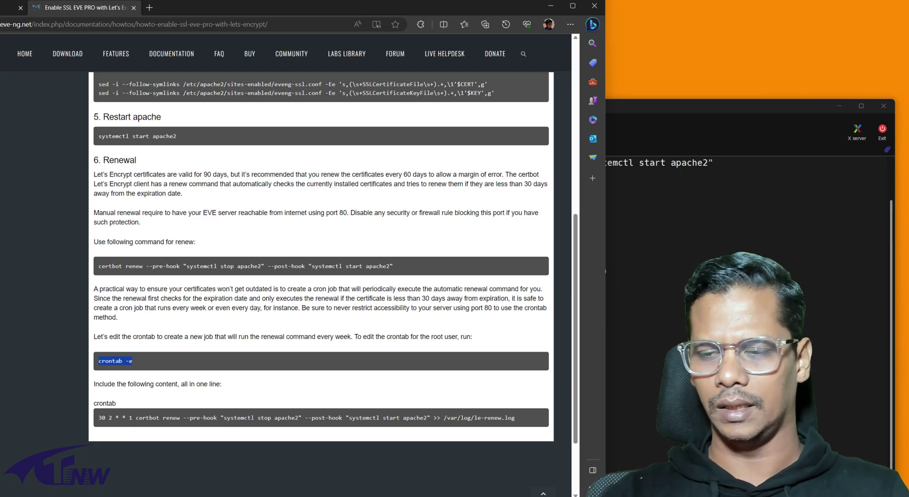
{"action": "key", "text": "alt+Tab"}
Step: Run crontab -e, paste the Monday 02:30 certbot renew line logging to /var/log/le-renew.log, and save
{"action": "key", "text": "shift+Insert"}
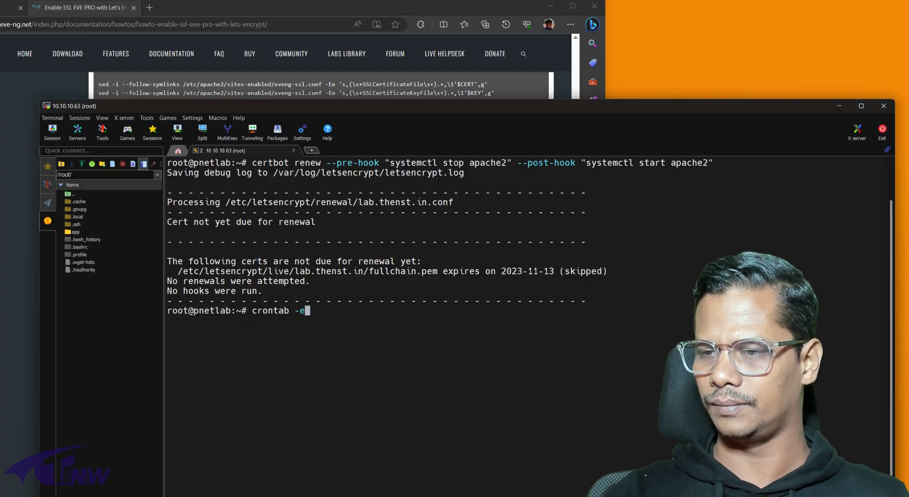
{"action": "key", "text": "Return"}
{"action": "key", "text": "shift+Insert"}
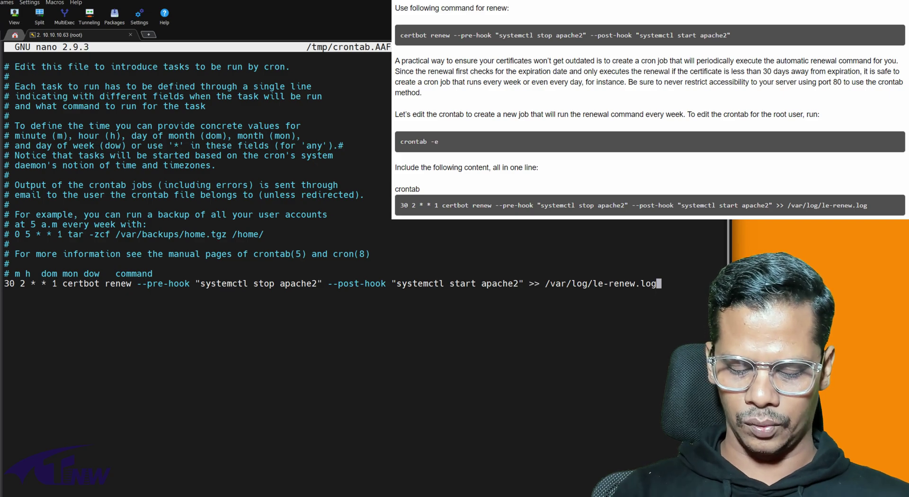
{"action": "key", "text": "ctrl+x"}
{"action": "key", "text": "y"}
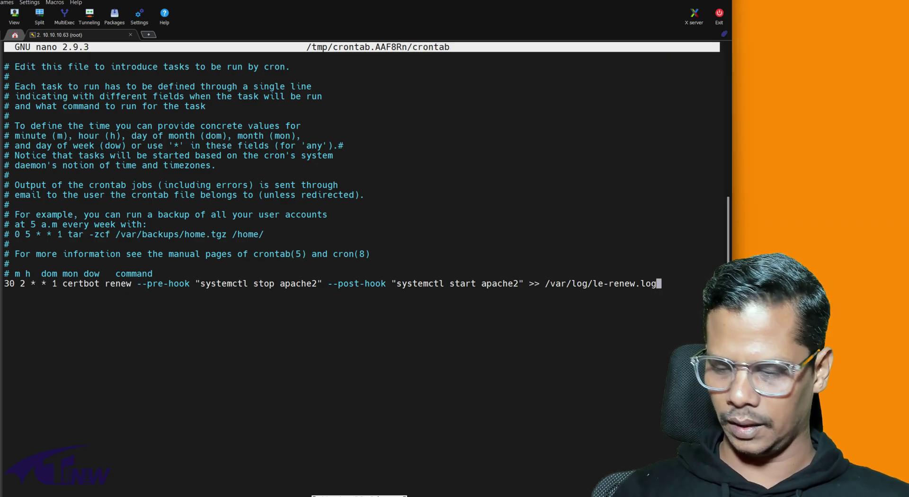
{"action": "key", "text": "Return"}
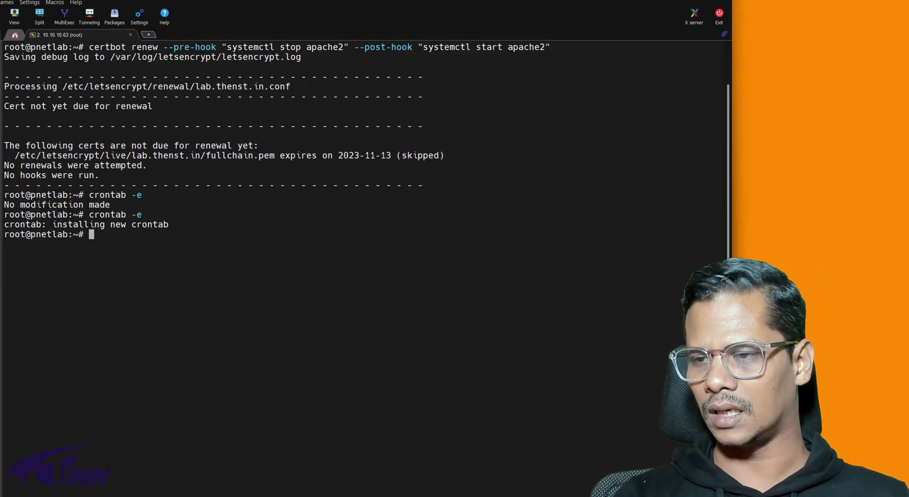